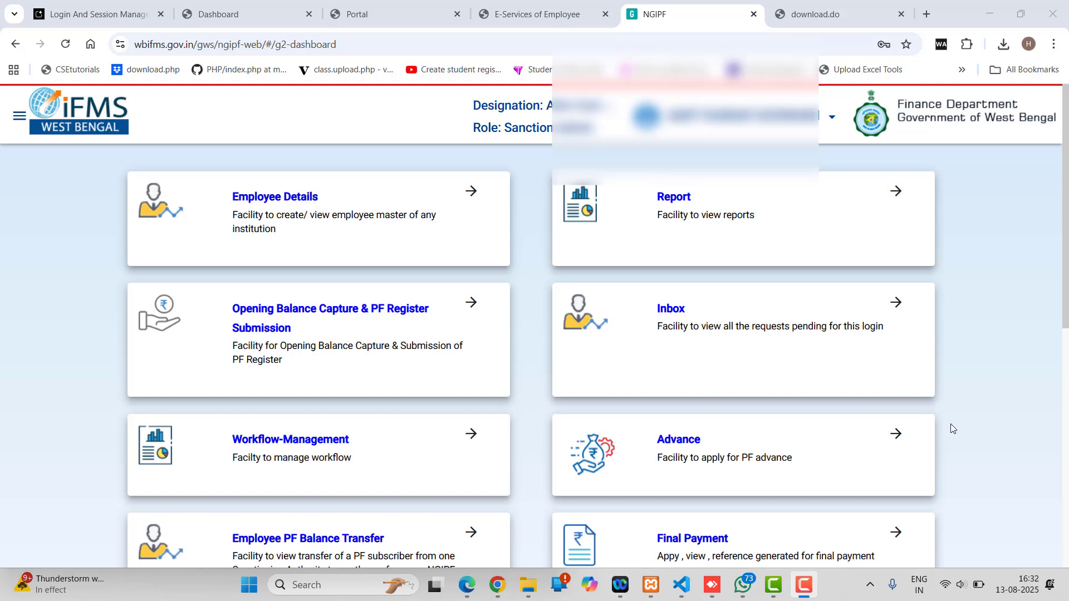
Open the Workflow-Management facility from the NGIPF dashboard.
scroll(948, 428, "down", 4)
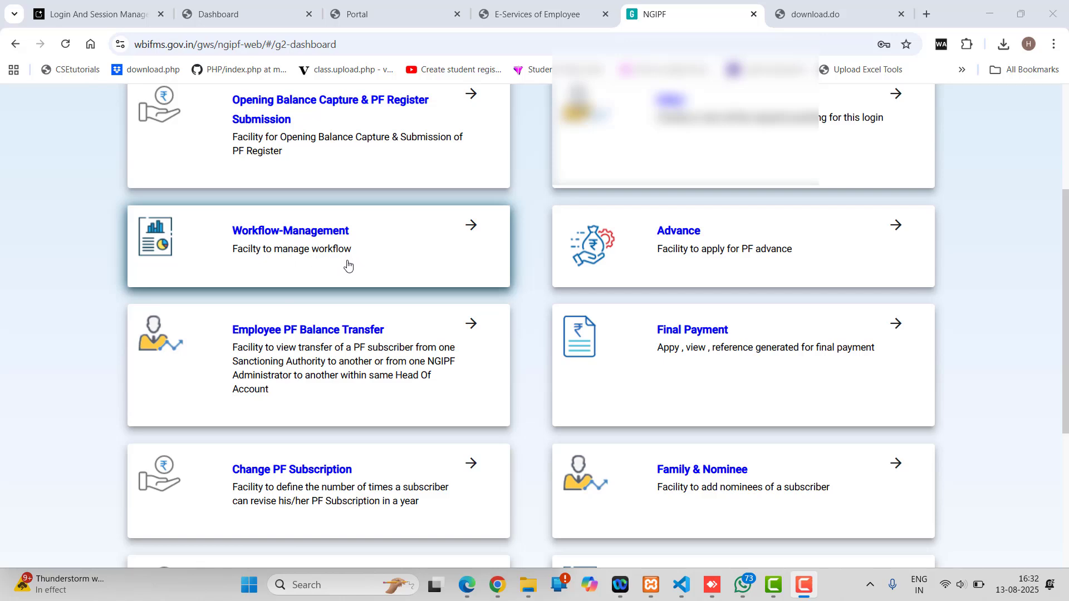
scroll(463, 432, "down", 4)
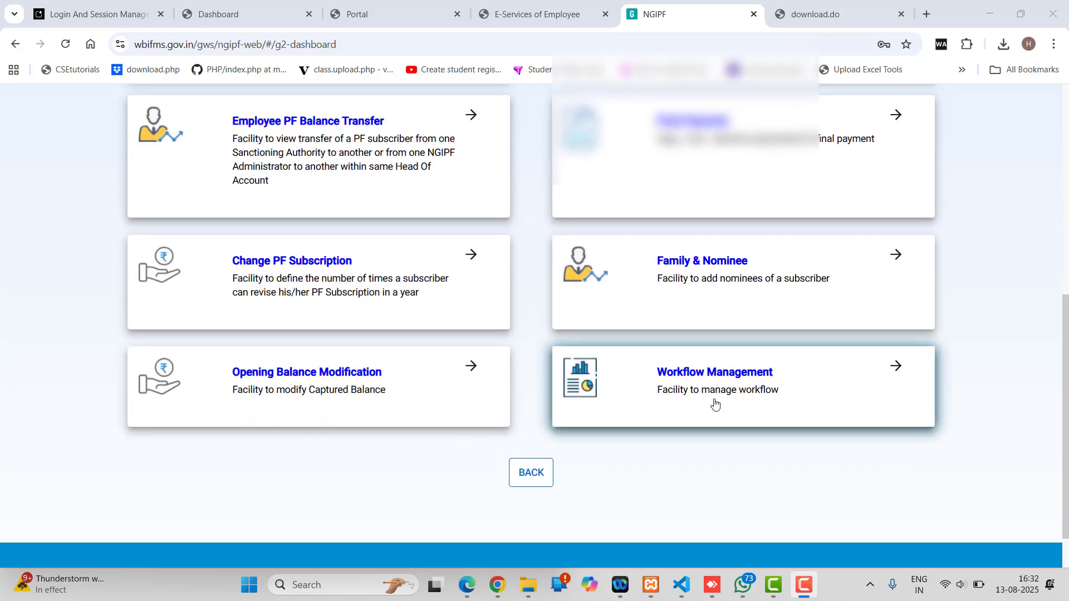
scroll(379, 495, "up", 5)
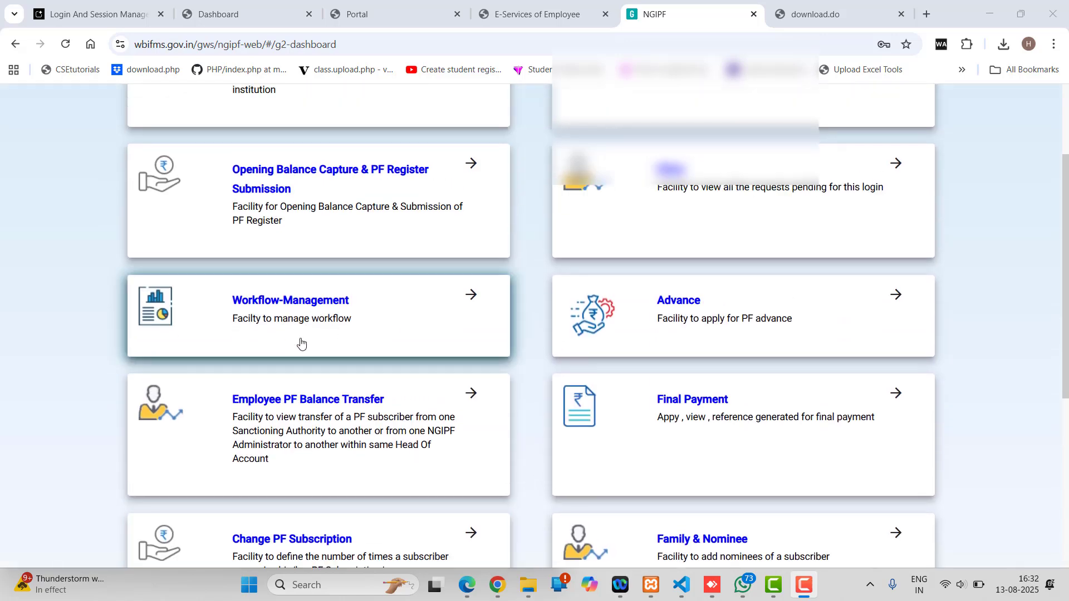
left_click(322, 311)
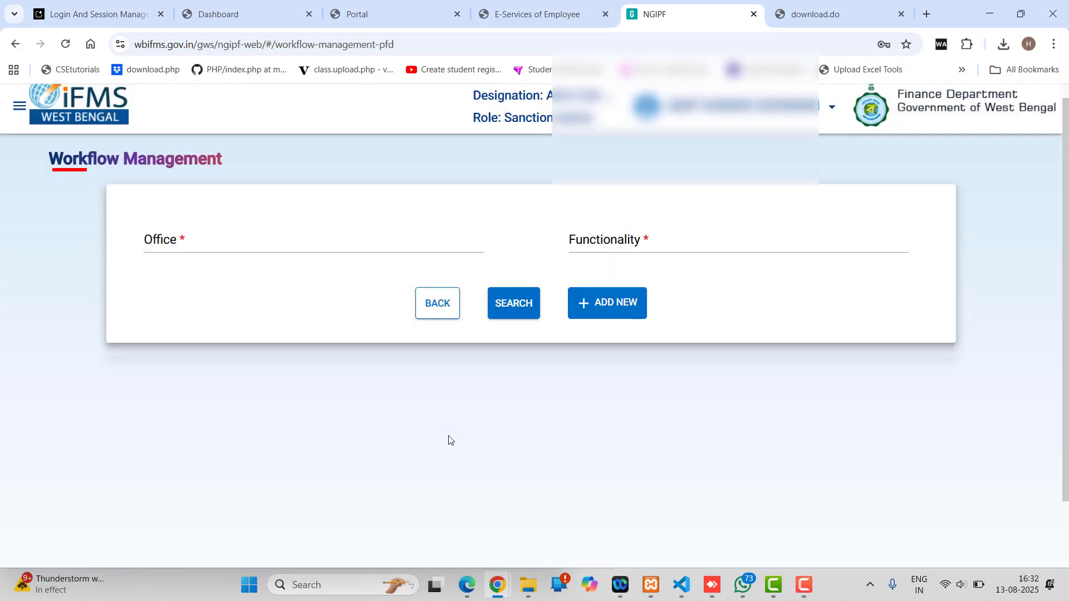
Start a new workflow for Own Office with the Advance Processing functionality.
left_click(172, 265)
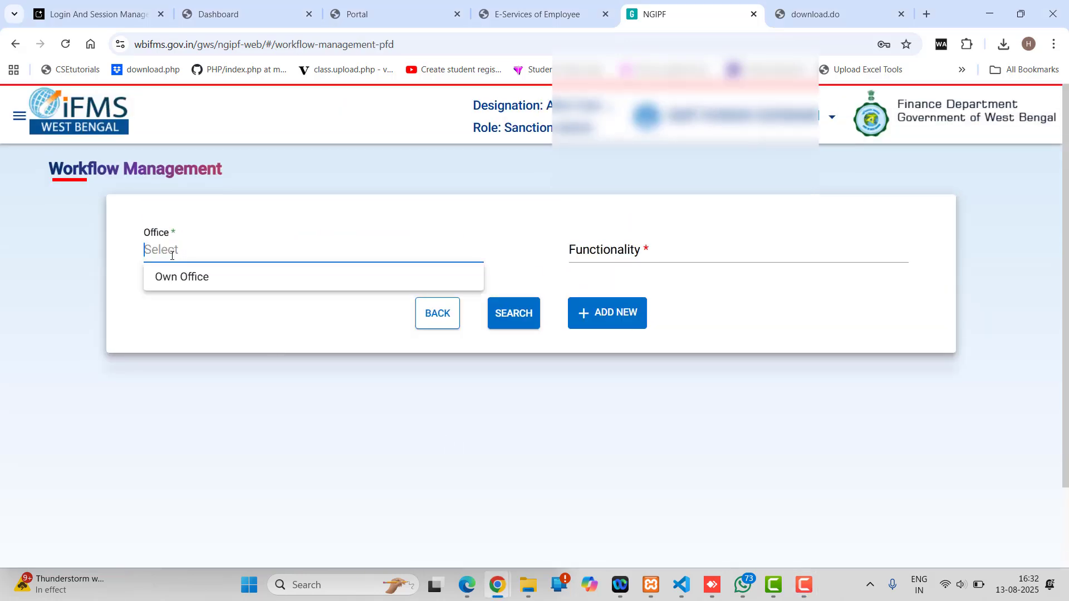
left_click(204, 278)
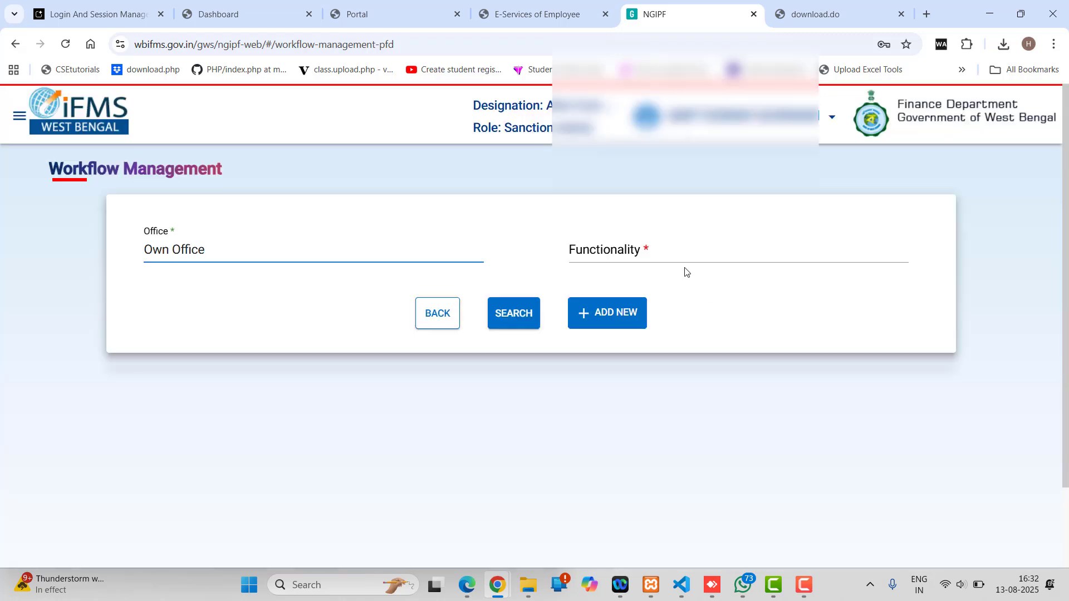
left_click(658, 252)
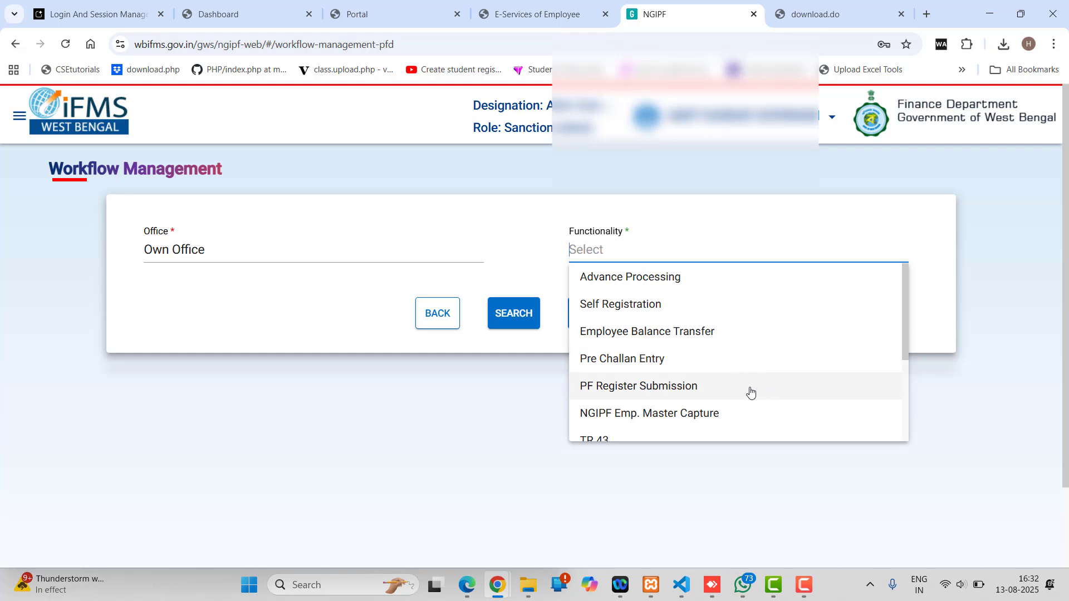
left_click(669, 279)
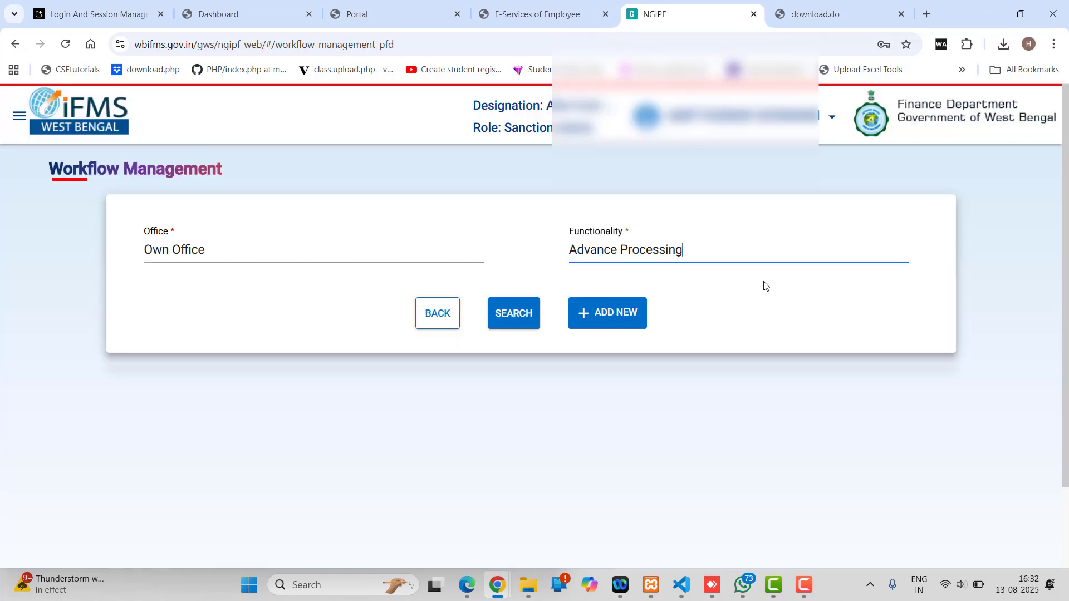
left_click(608, 316)
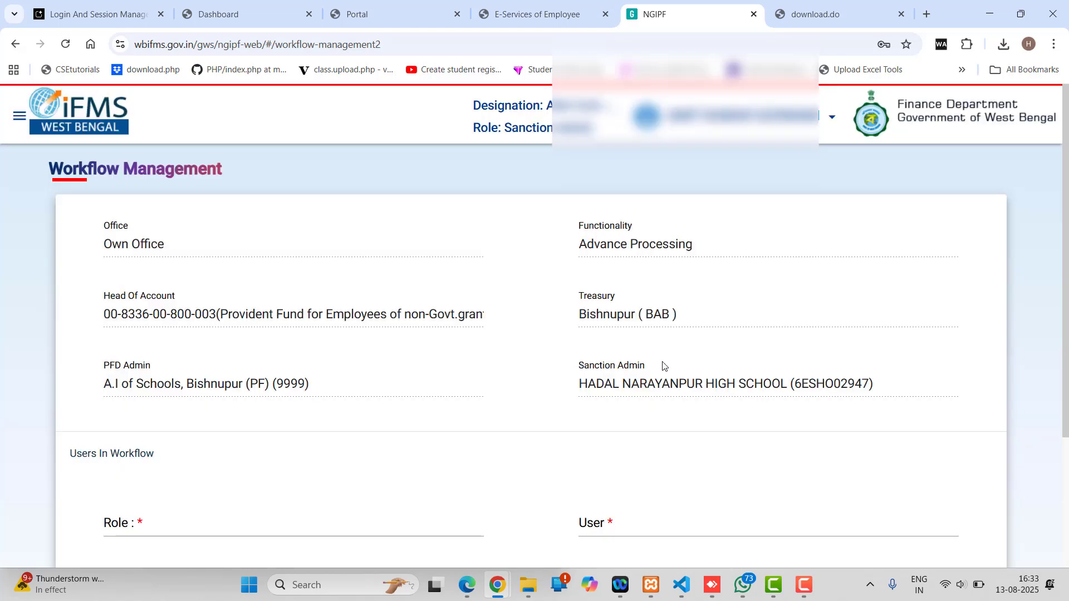
Assign the Sanction Admin role in the workflow and select the AHM cum TIC user for it.
scroll(663, 365, "down", 3)
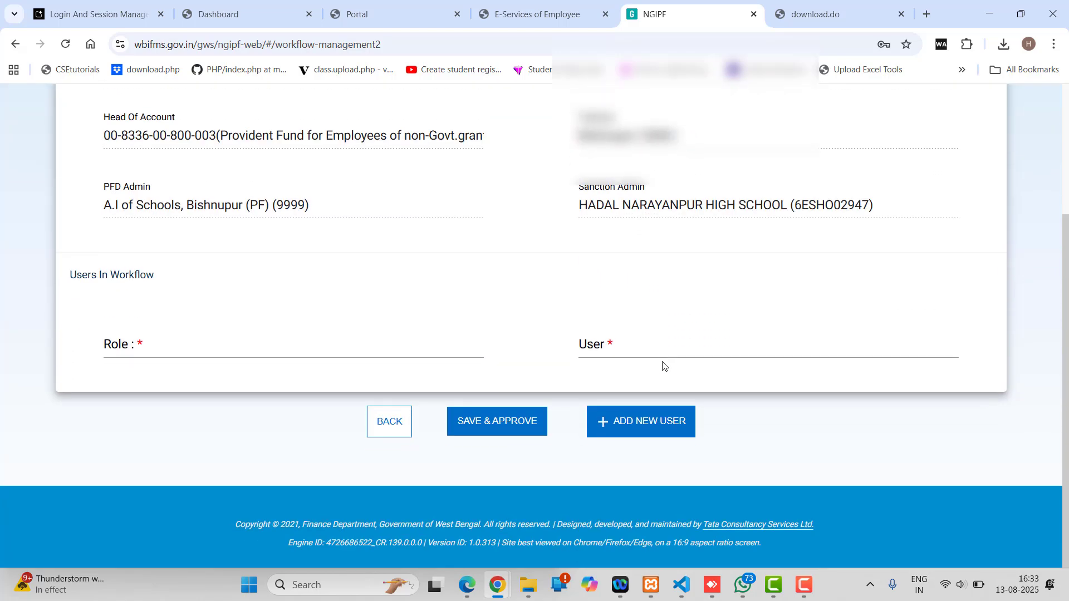
left_click(133, 350)
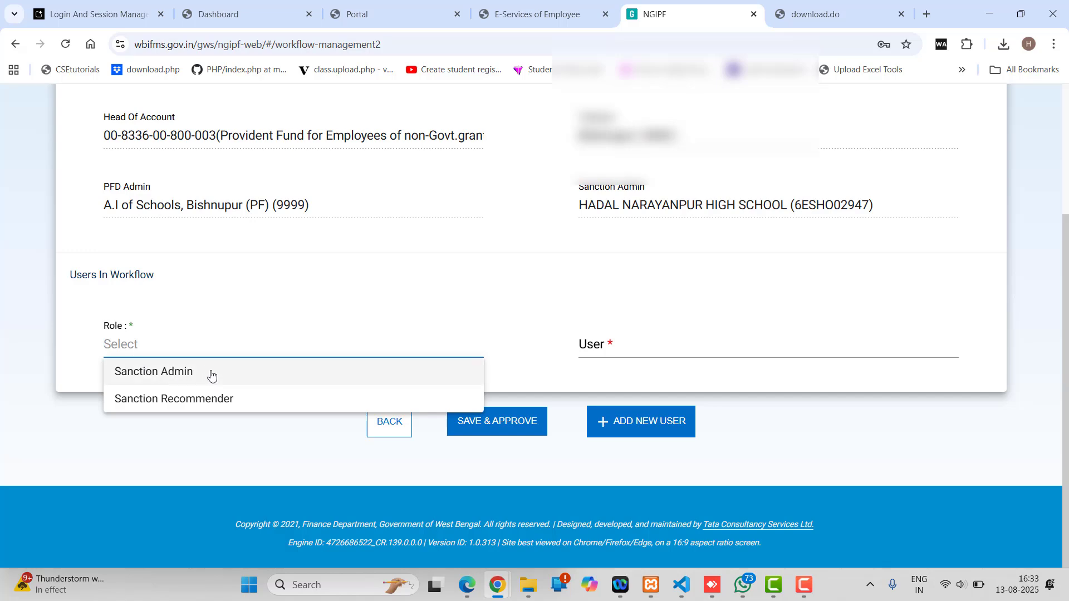
left_click(188, 373)
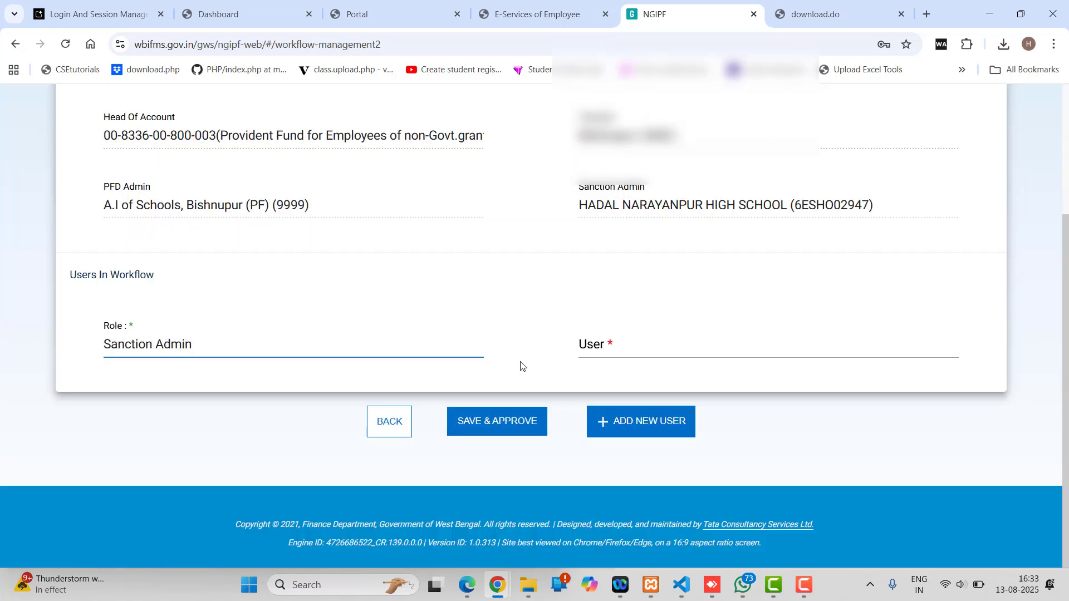
left_click(679, 351)
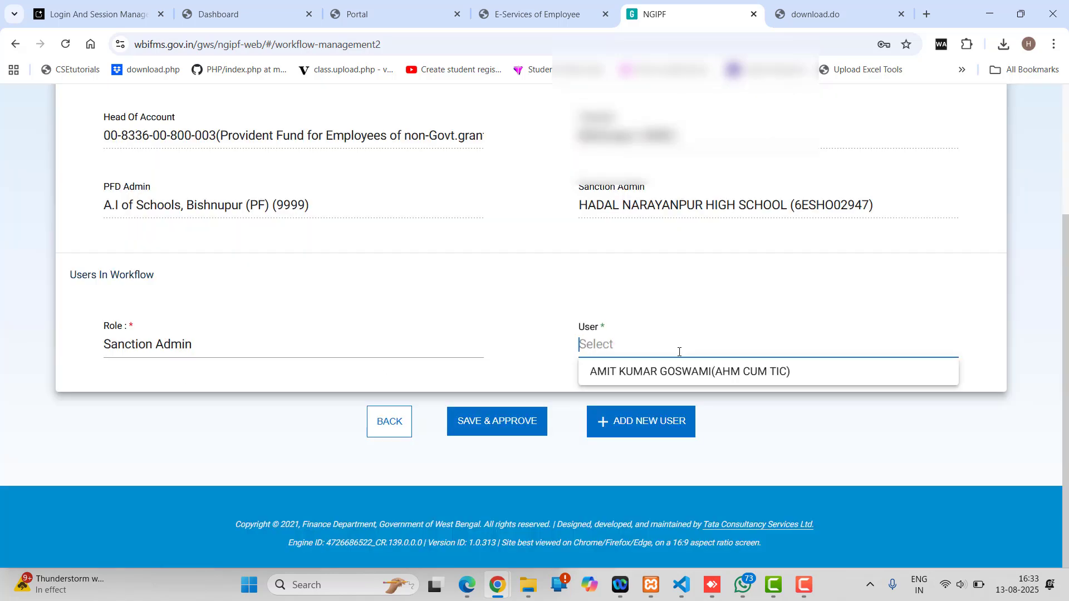
left_click(704, 371)
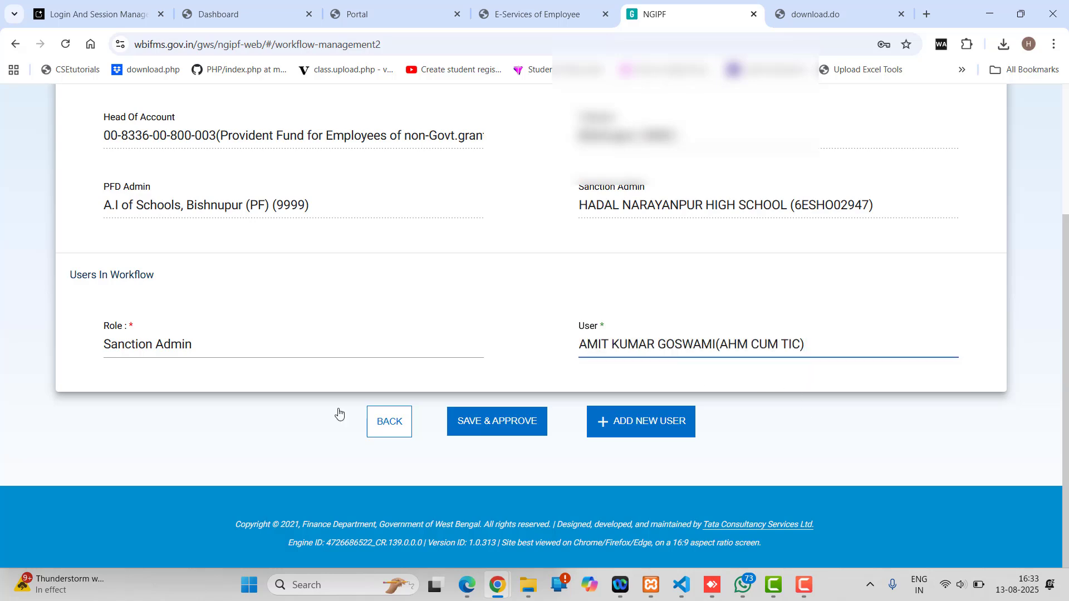
Save and approve the Advance Processing workflow, then return to the Workflow Management search form.
scroll(203, 432, "up", 1)
scroll(203, 432, "down", 1)
left_click(497, 427)
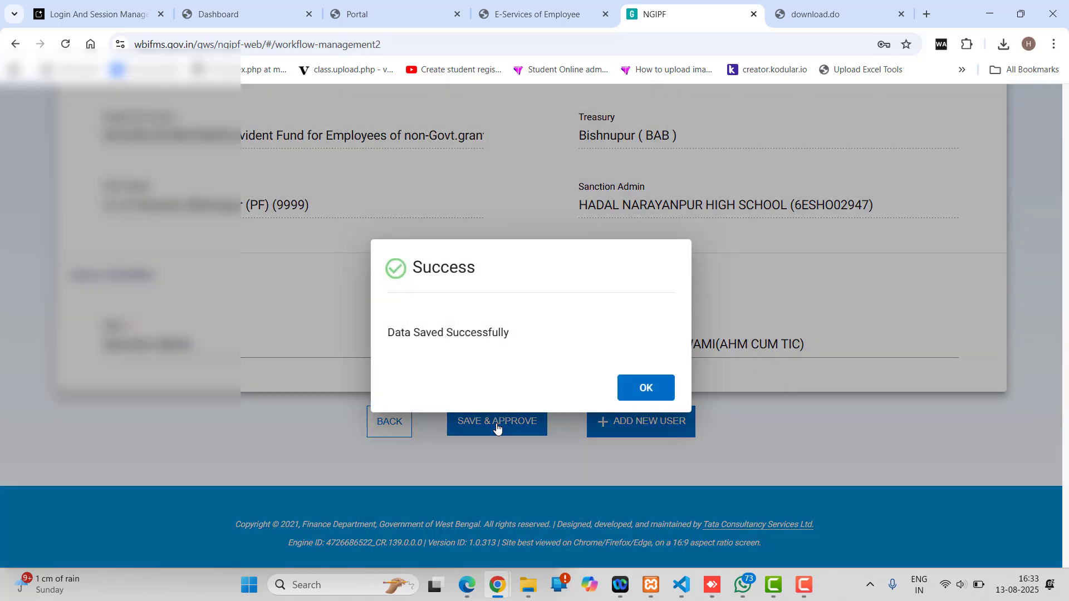
left_click(644, 388)
scroll(740, 422, "up", 4)
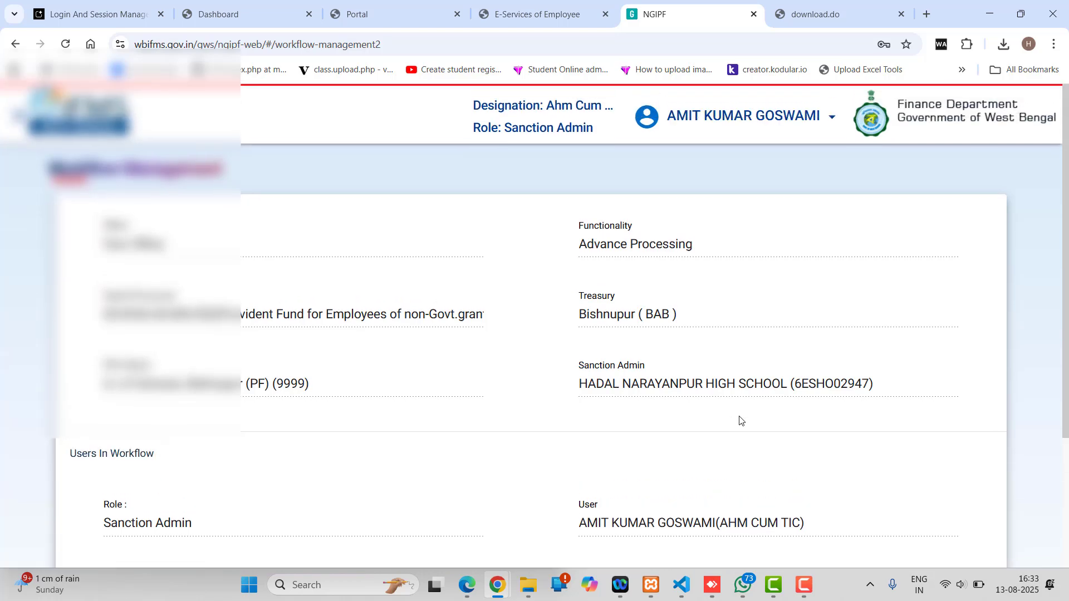
scroll(273, 404, "down", 3)
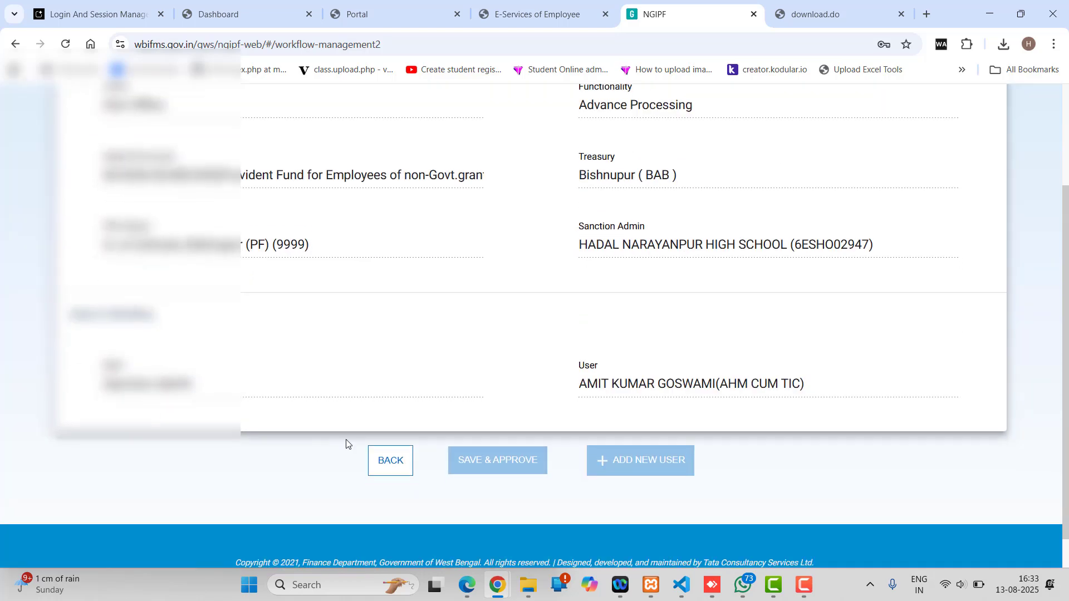
left_click(383, 469)
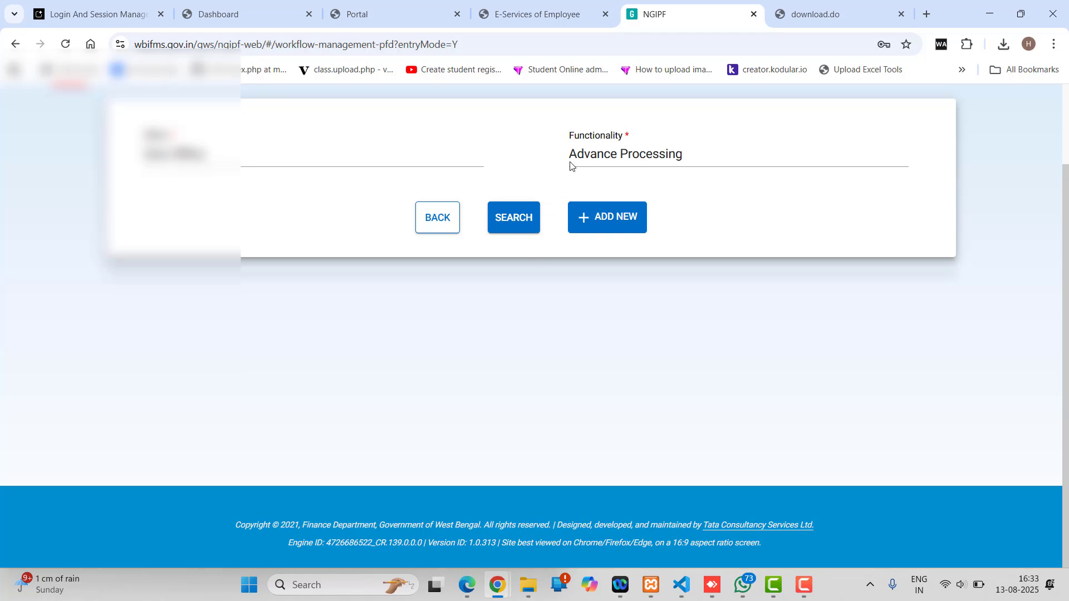
Review the functionalities available for creating workflows, down to Family and Nominee Processing.
left_click(572, 162)
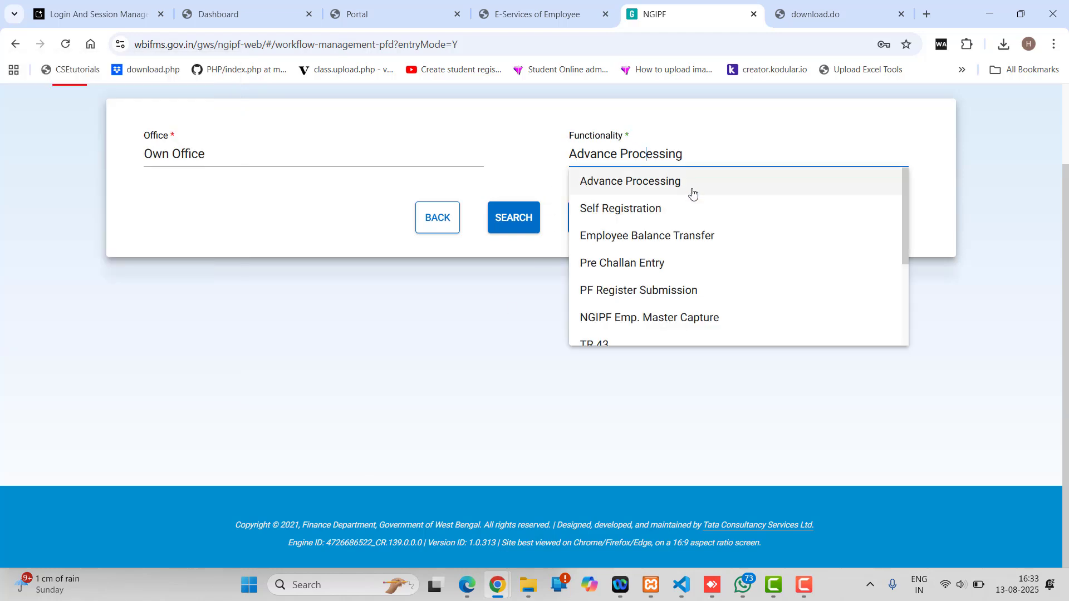
scroll(696, 196, "down", 3)
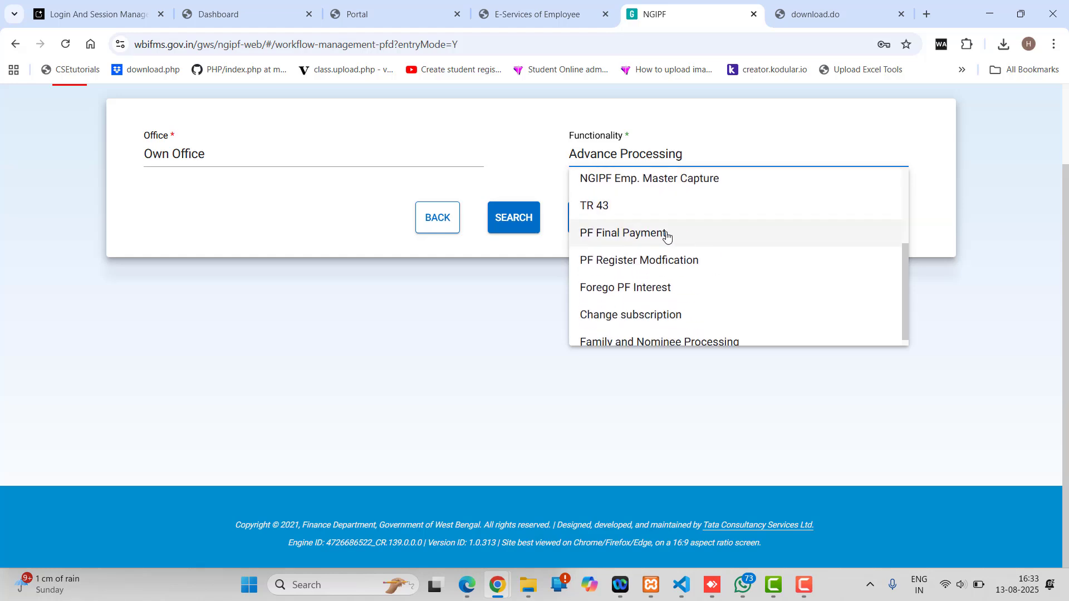
scroll(666, 237, "down", 1)
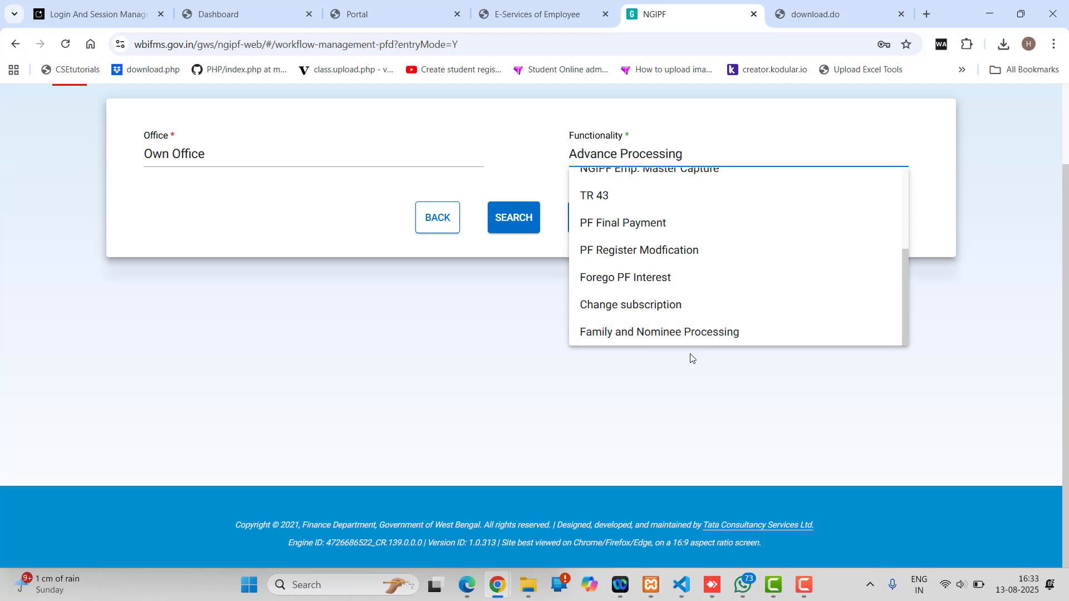
scroll(636, 363, "up", 1)
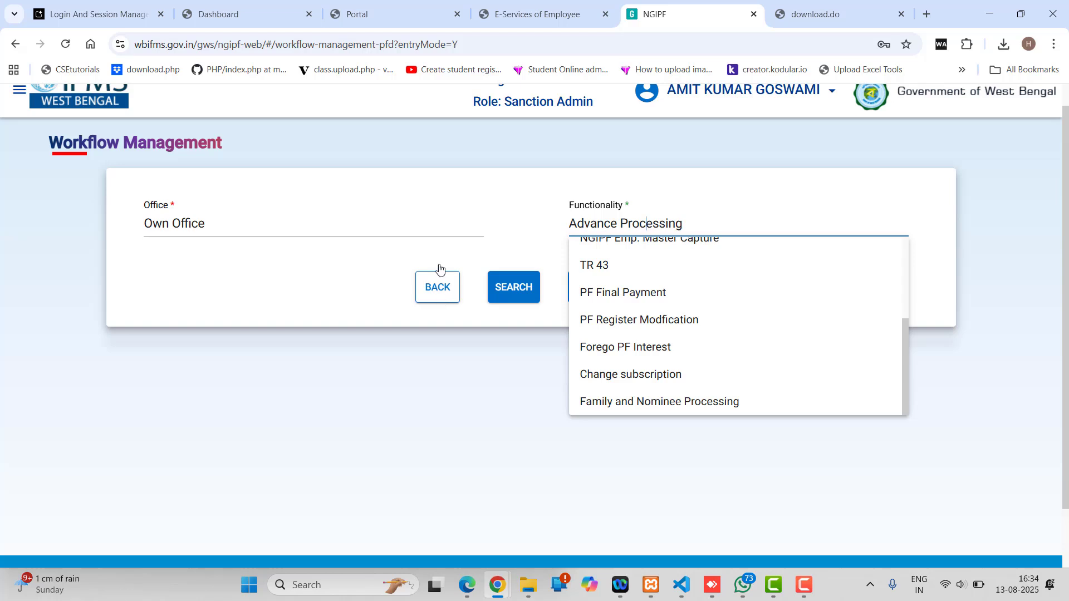
Switch to the E-Services of Employee portal and open the NGIPF Advance / Withdrawal Application.
left_click(535, 18)
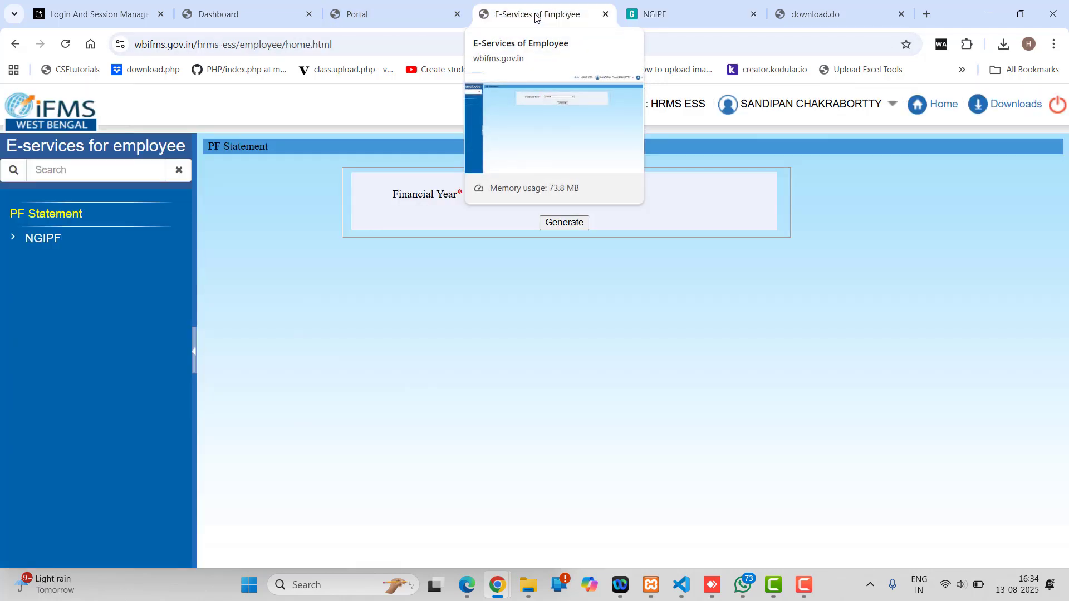
left_click(23, 239)
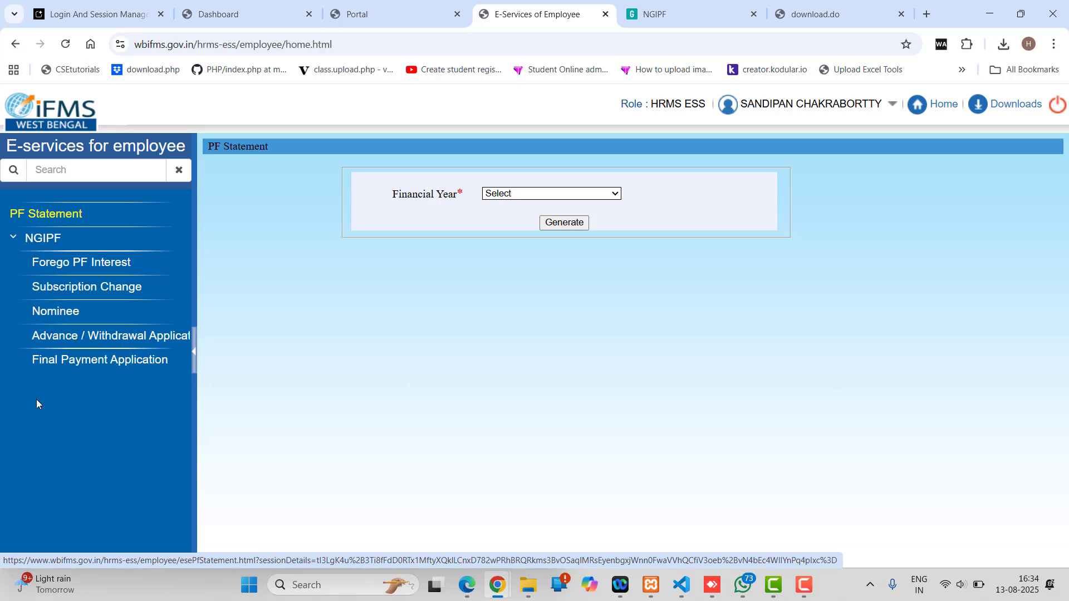
left_click(87, 343)
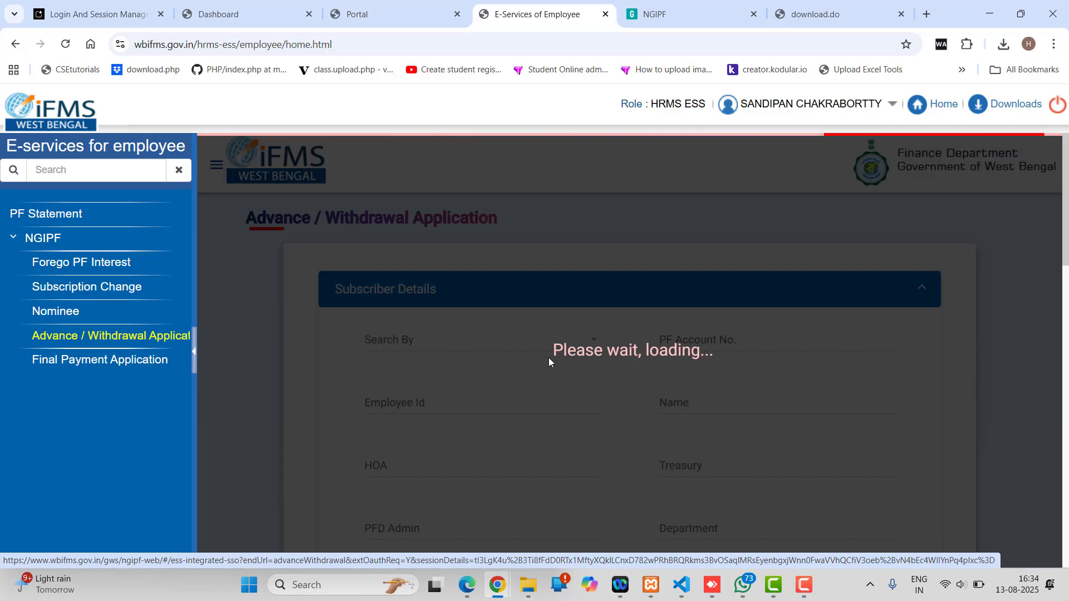
Set the Advance / Withdrawal Type to Non-Refundable Advance in the Advance / Withdrawal Details.
scroll(545, 359, "down", 10)
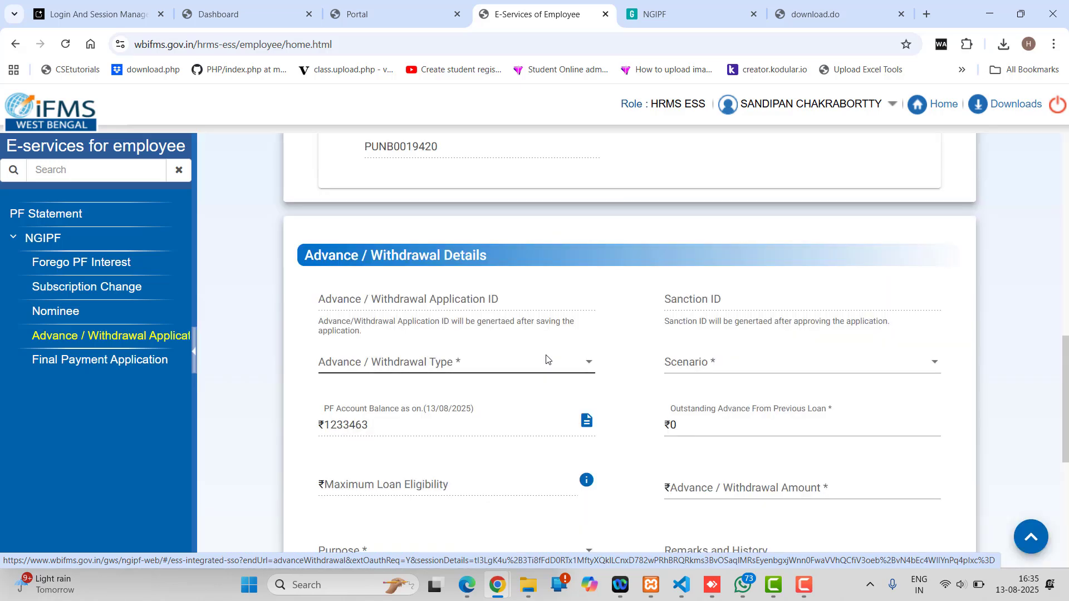
scroll(546, 359, "down", 1)
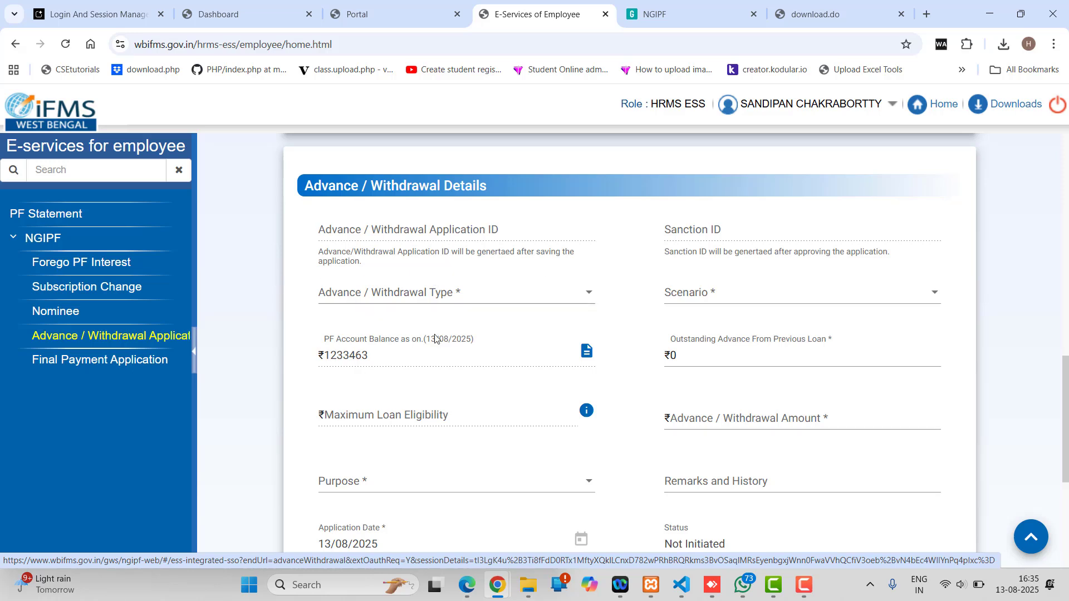
left_click(457, 295)
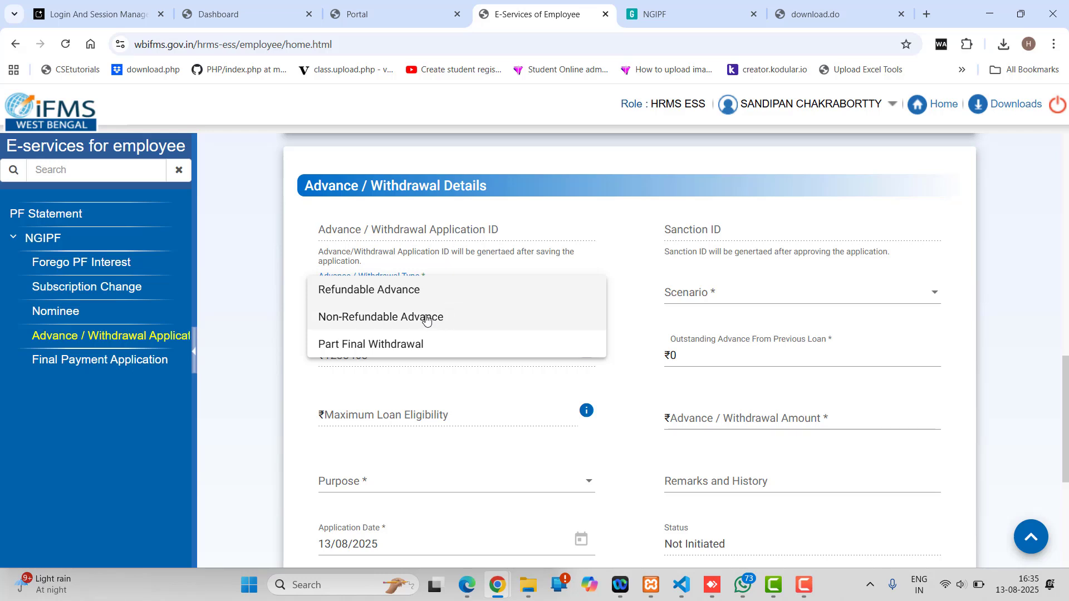
left_click(350, 394)
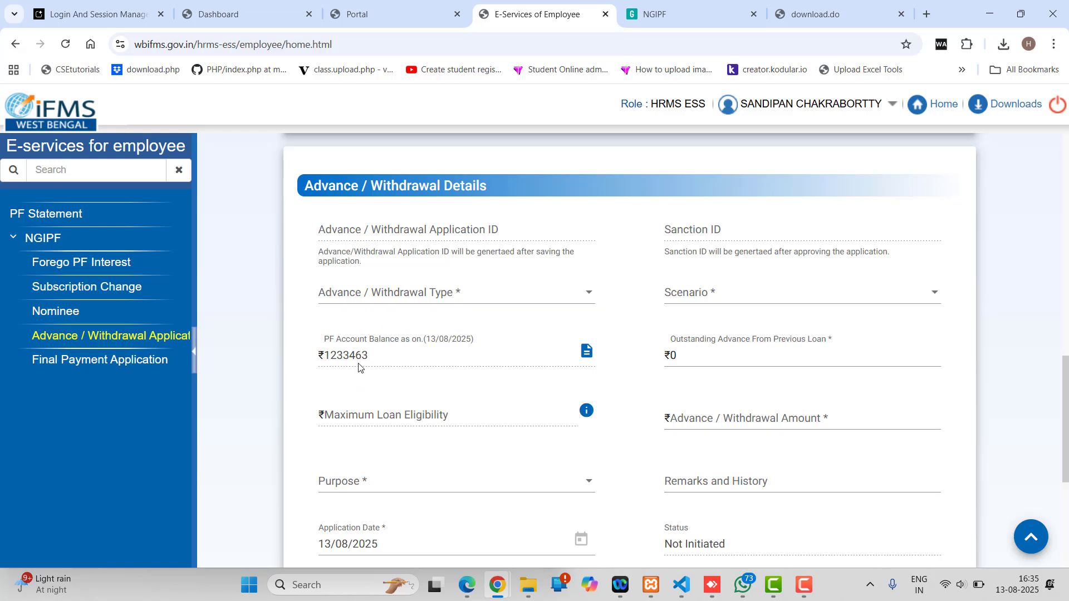
left_click(378, 296)
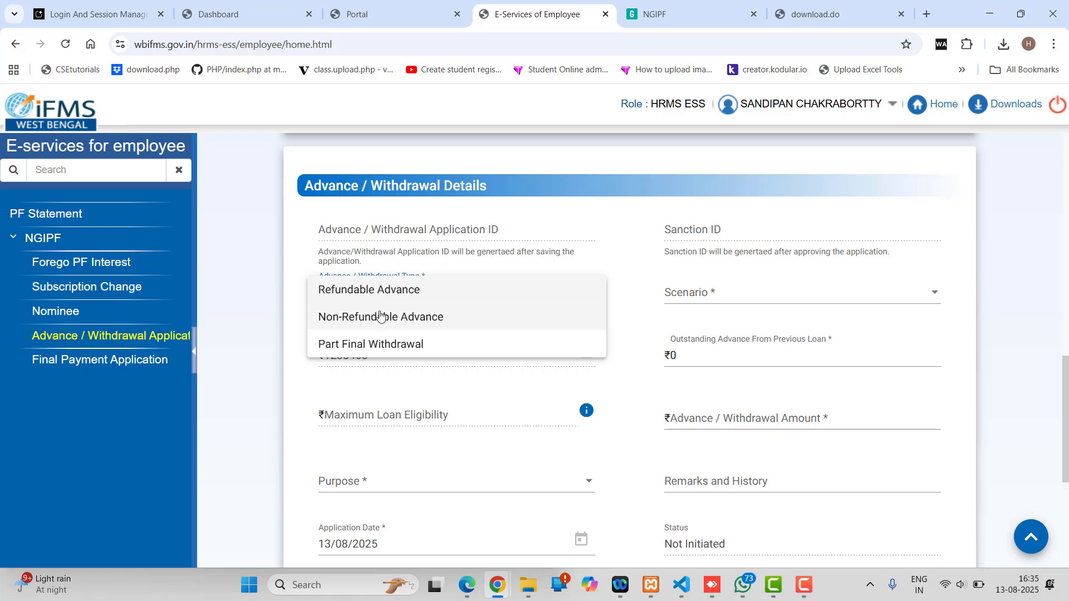
left_click(380, 316)
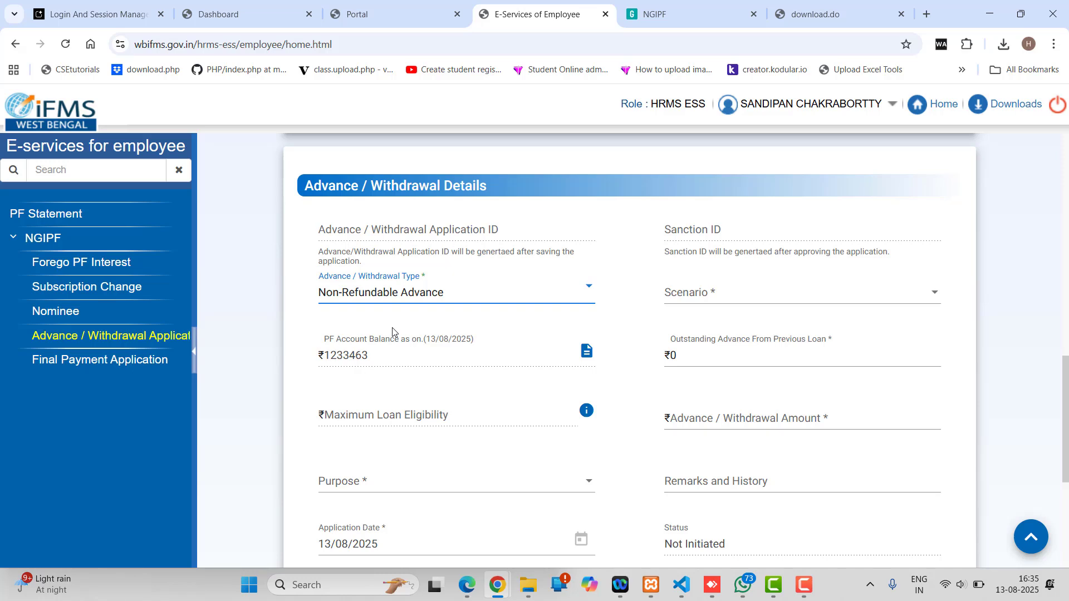
Set the scenario of the non-refundable advance application to Normal.
left_click(692, 356)
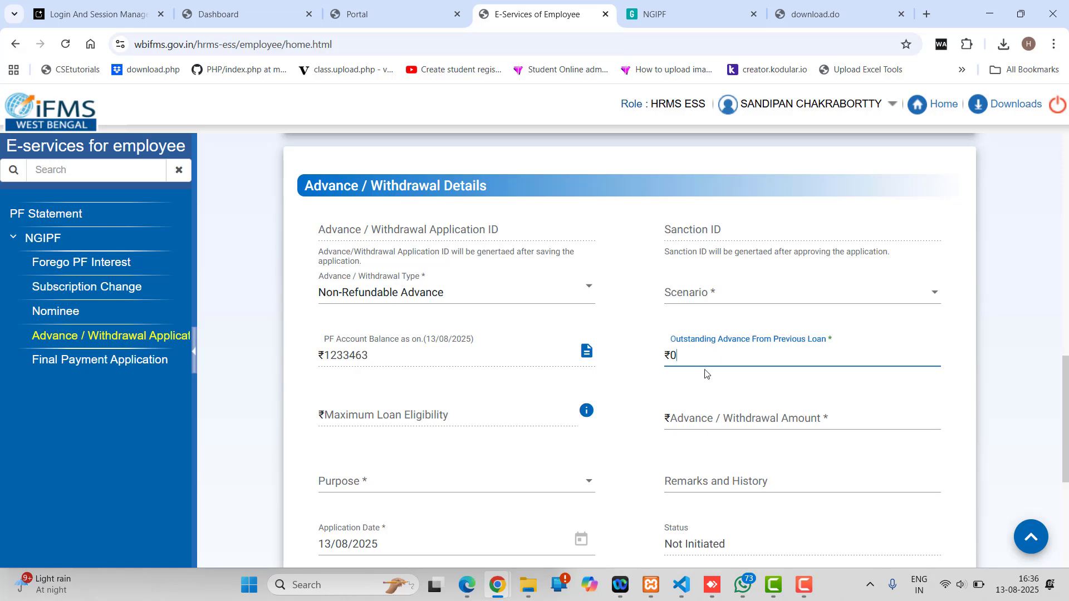
left_click(694, 302)
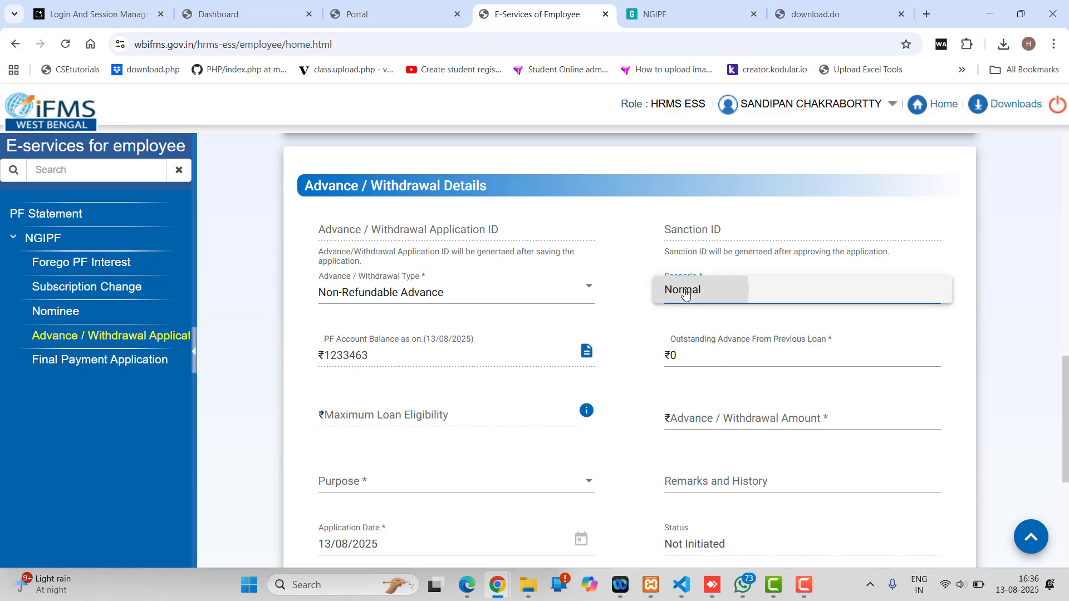
left_click(685, 292)
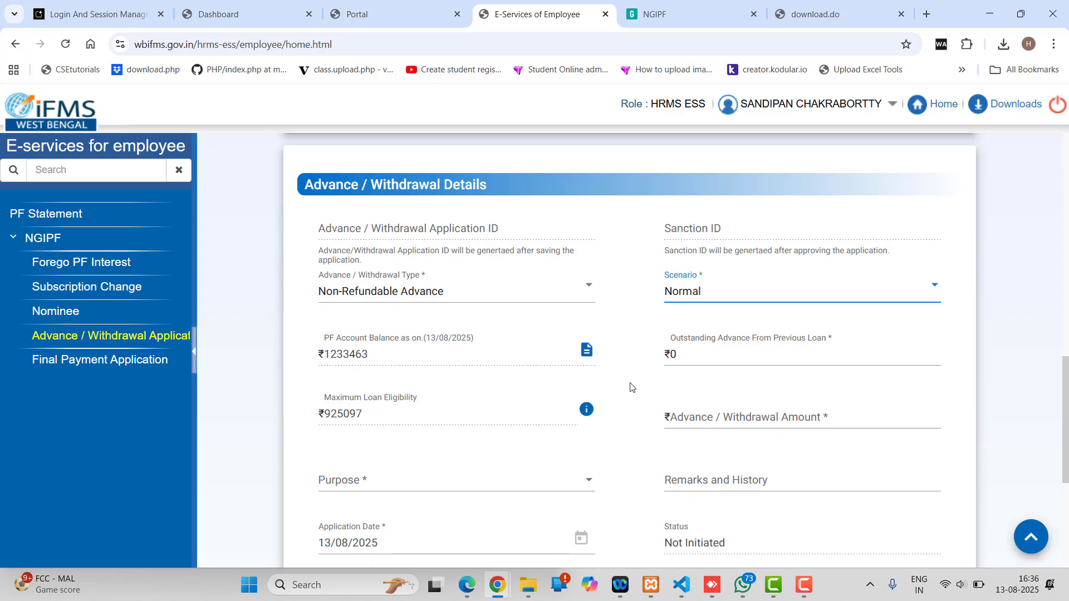
scroll(632, 387, "down", 1)
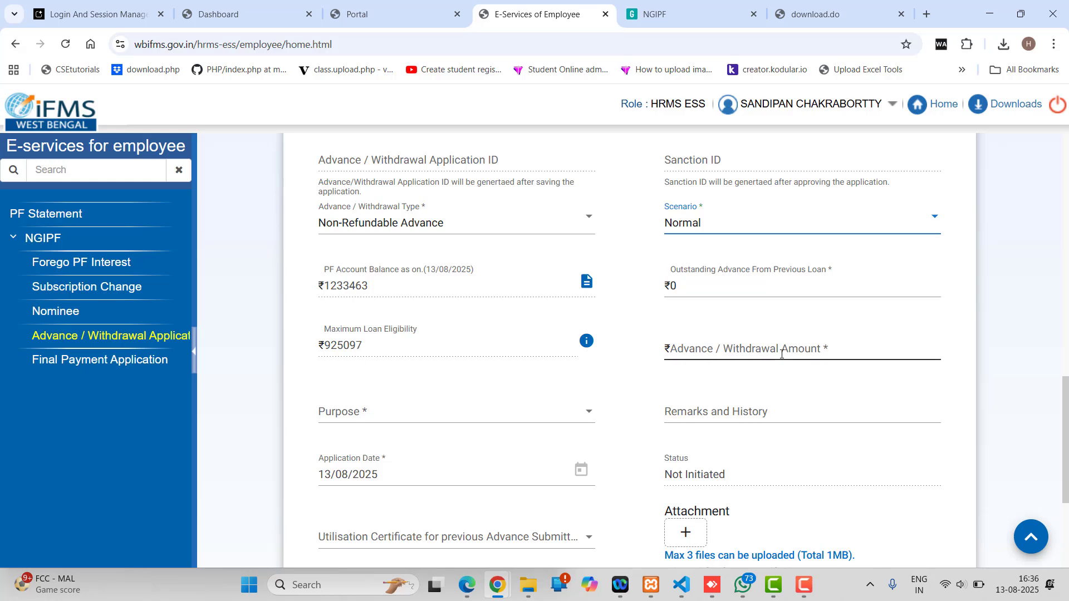
Set the Advance / Withdrawal Amount of the non-refundable advance application to ₹500000.
left_click(766, 349)
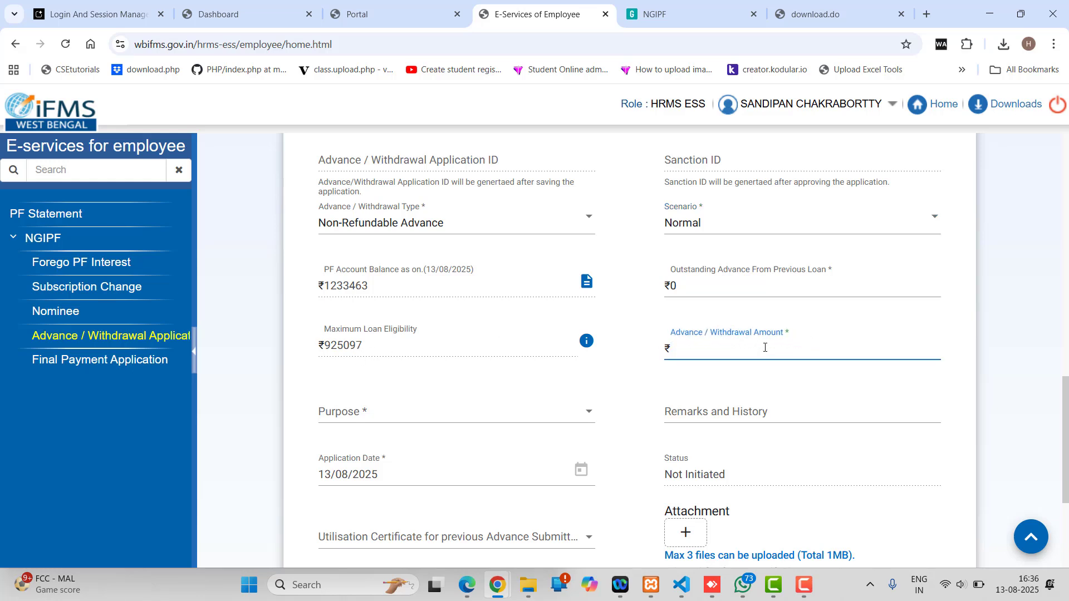
type("500000")
Review the purposes available for the non-refundable advance, from medical treatment through to higher education, without choosing one.
left_click(451, 422)
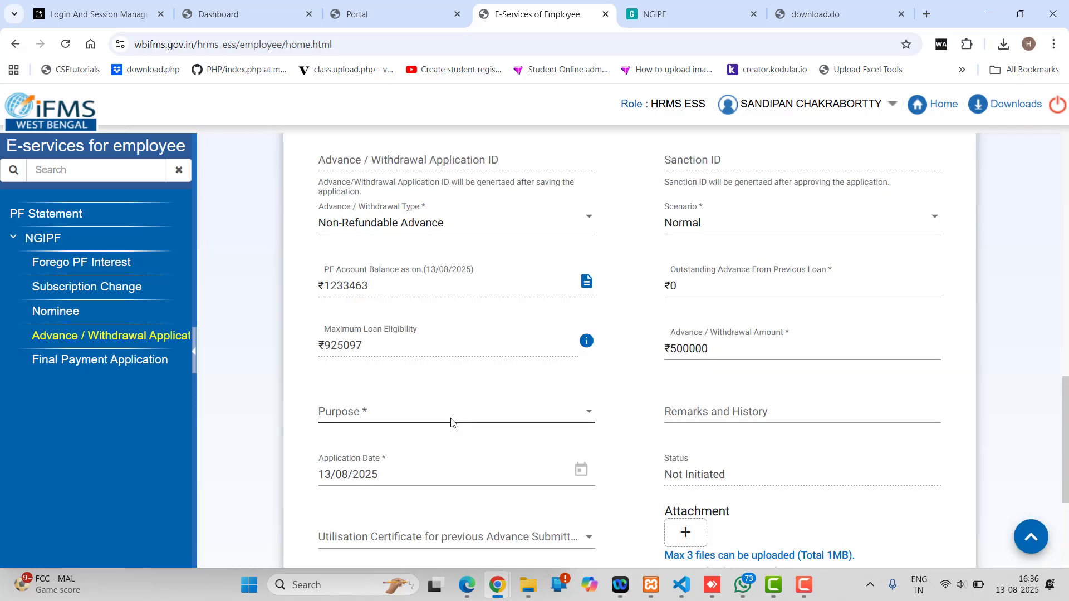
left_click(451, 420)
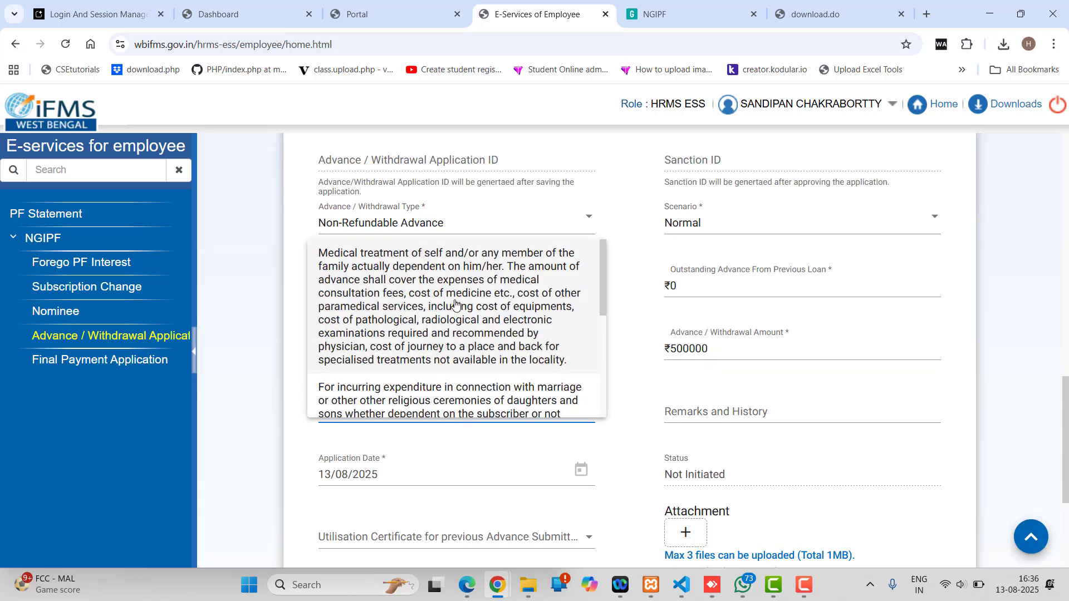
scroll(454, 318, "down", 2)
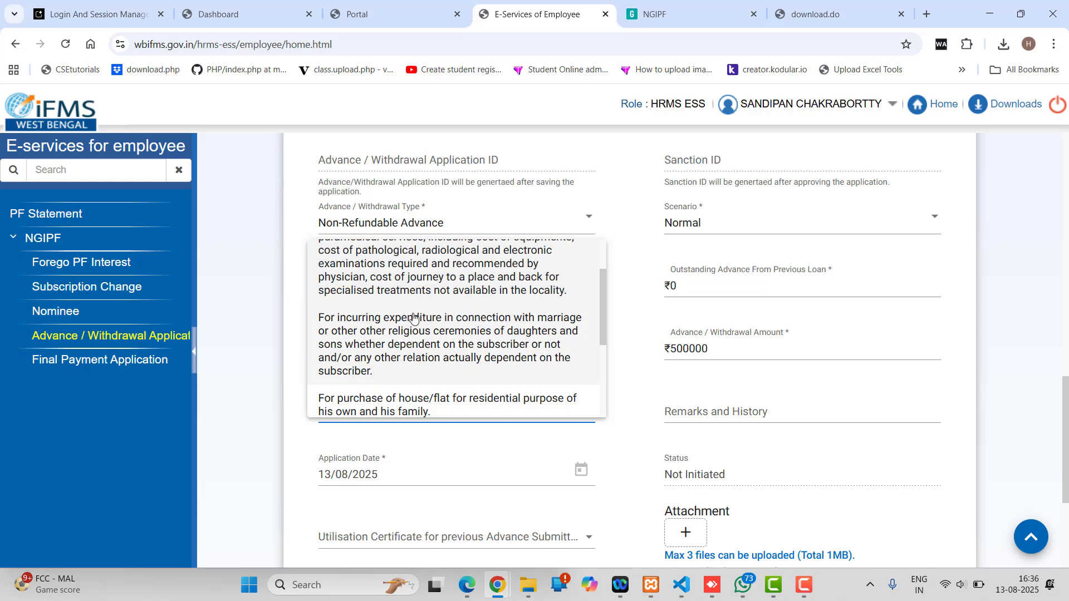
scroll(412, 320, "down", 2)
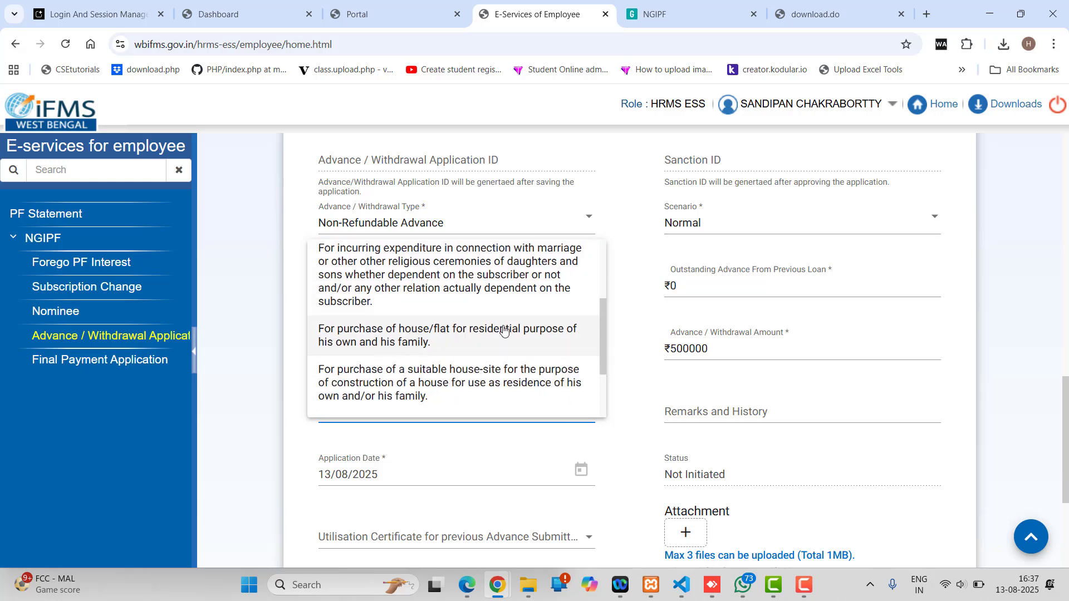
scroll(496, 333, "down", 3)
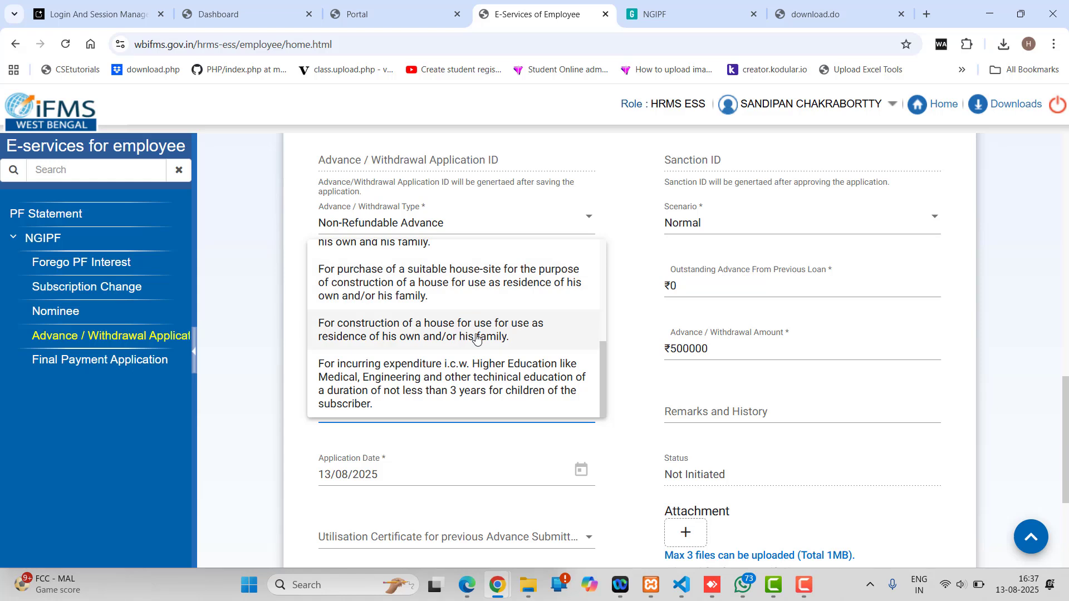
scroll(476, 338, "down", 1)
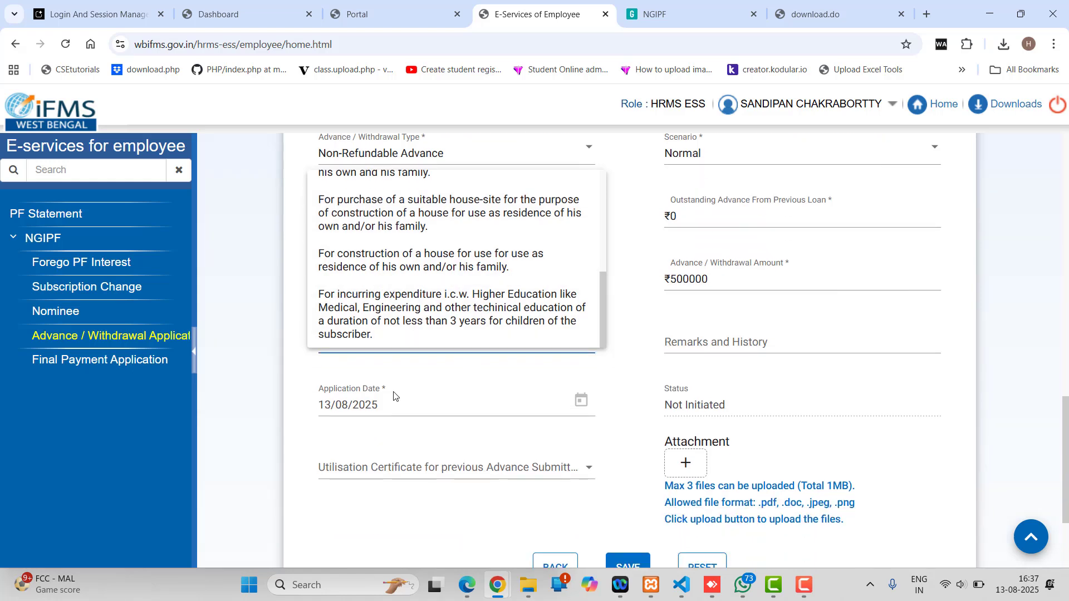
scroll(392, 398, "up", 1)
scroll(405, 374, "up", 1)
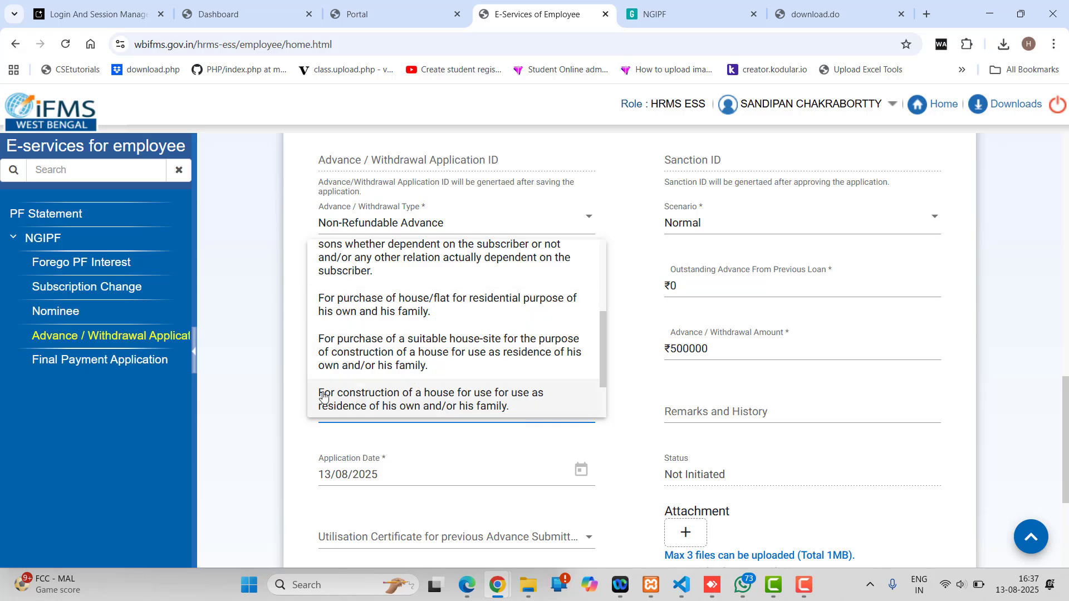
left_click(289, 338)
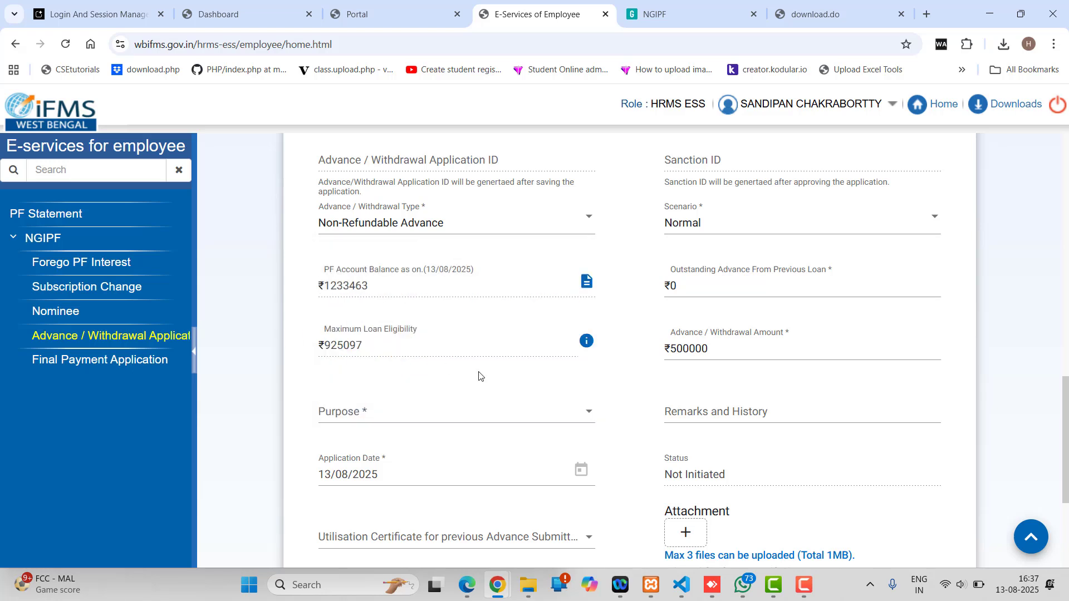
Check the attachment section and the choices for whether the utilisation certificate for the previous advance was submitted, leaving it unset.
scroll(752, 415, "down", 1)
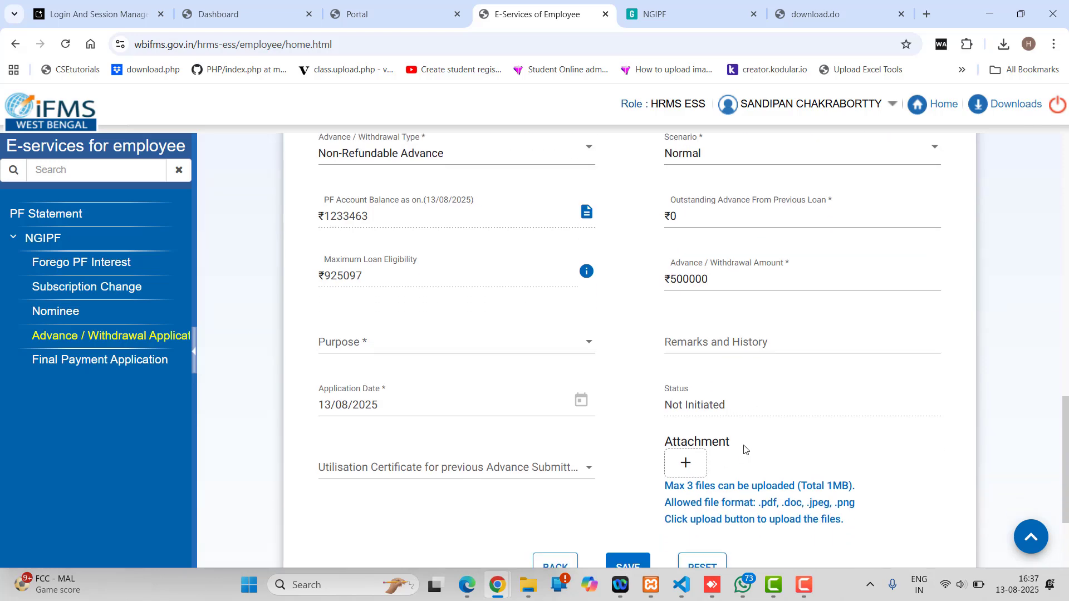
scroll(738, 427, "down", 1)
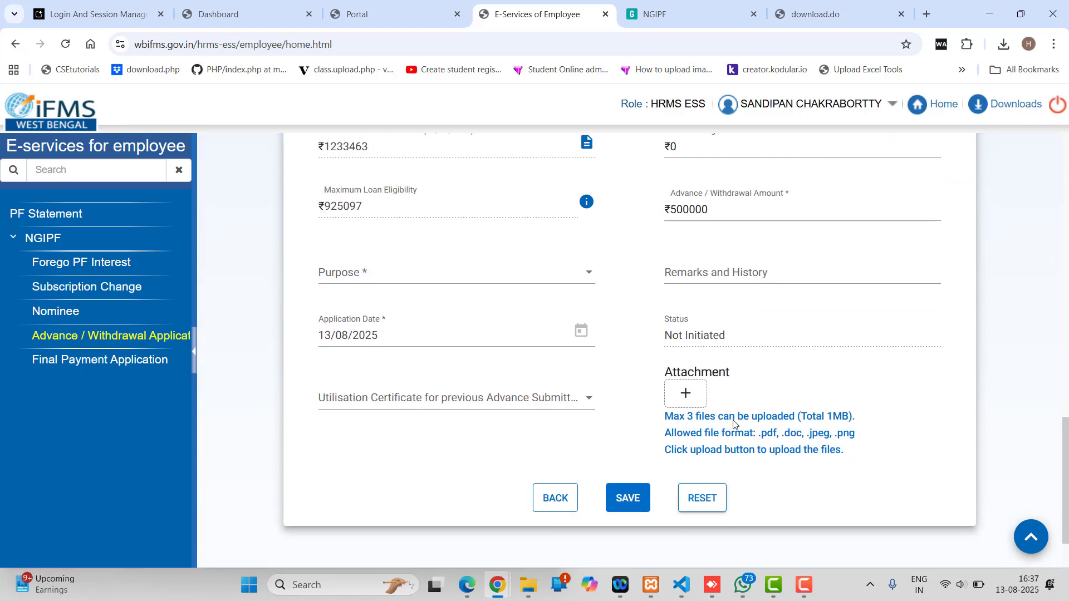
left_click(591, 397)
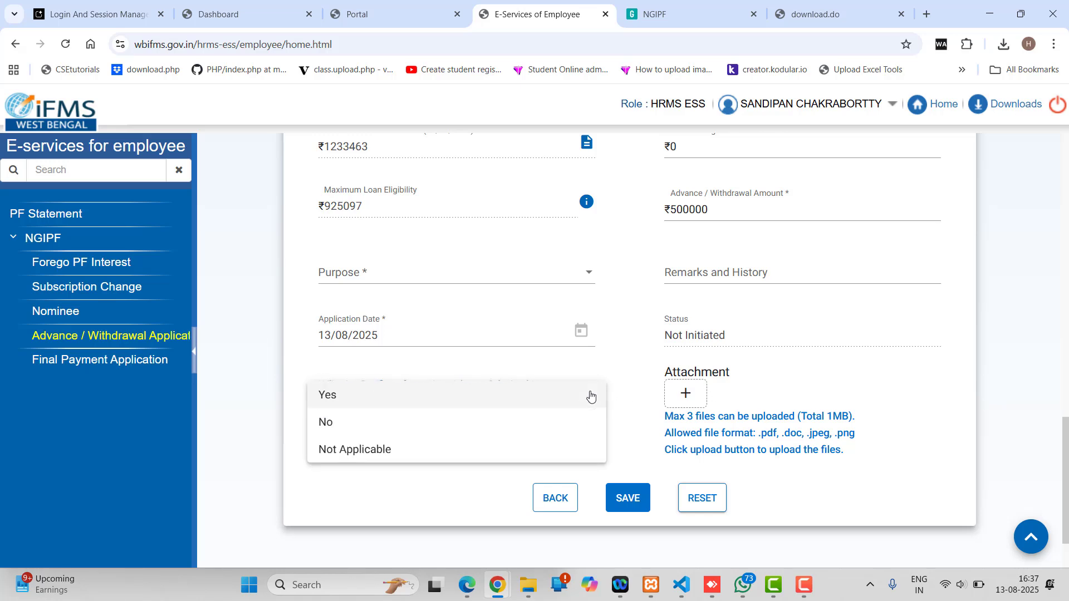
left_click(295, 385)
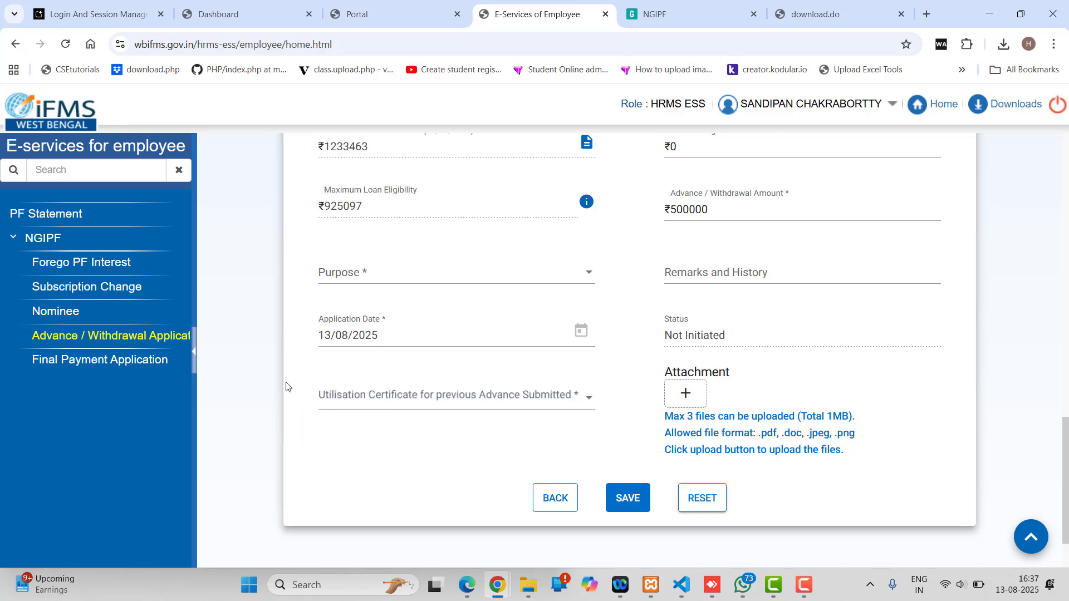
left_click(566, 403)
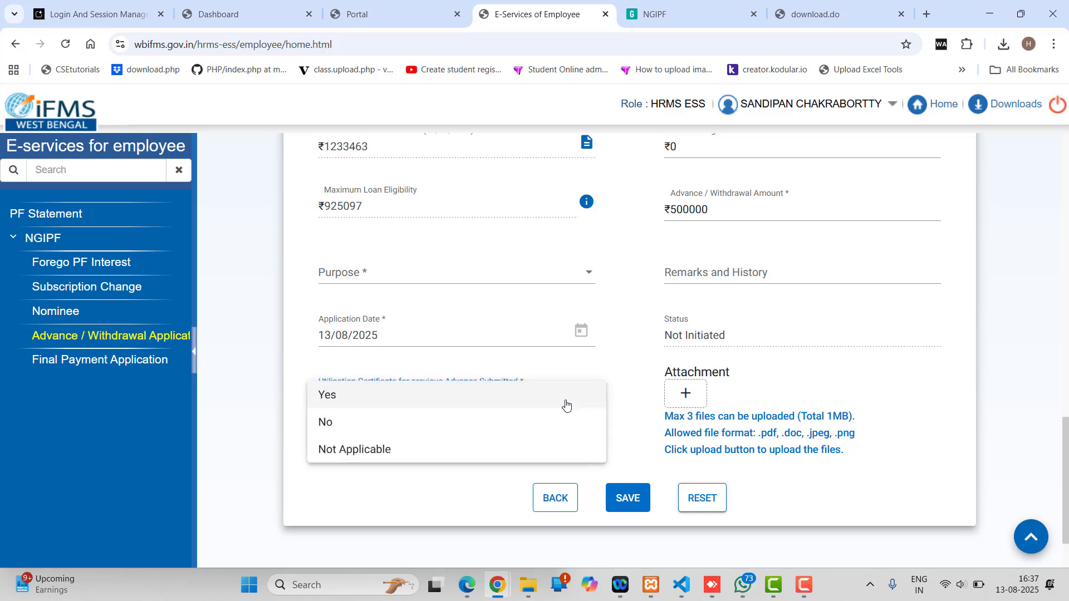
left_click(297, 375)
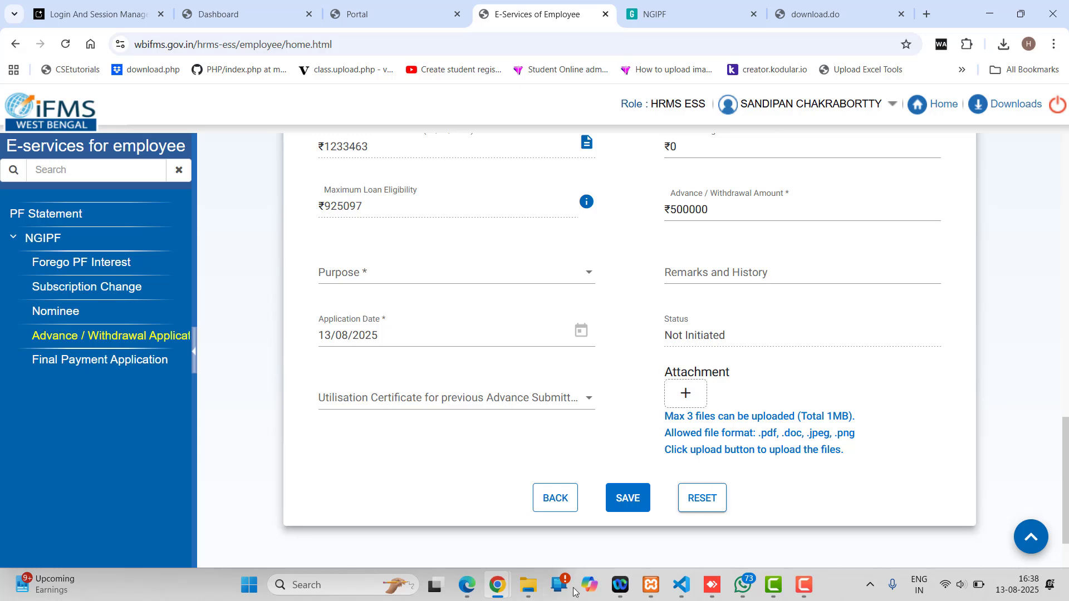
scroll(341, 464, "up", 1)
scroll(390, 448, "up", 4)
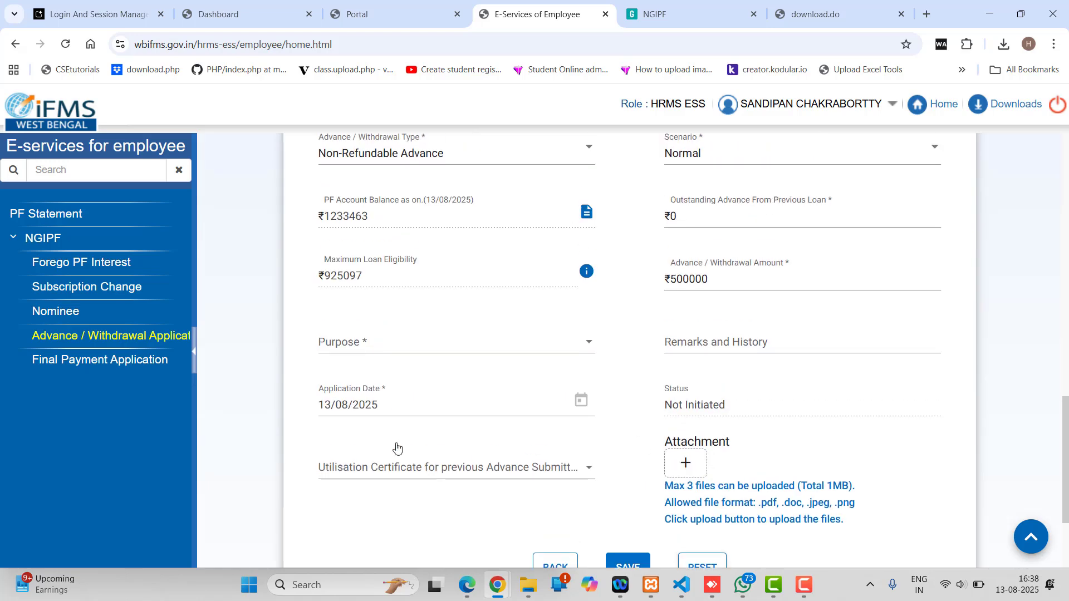
scroll(390, 435, "down", 1)
scroll(390, 436, "down", 1)
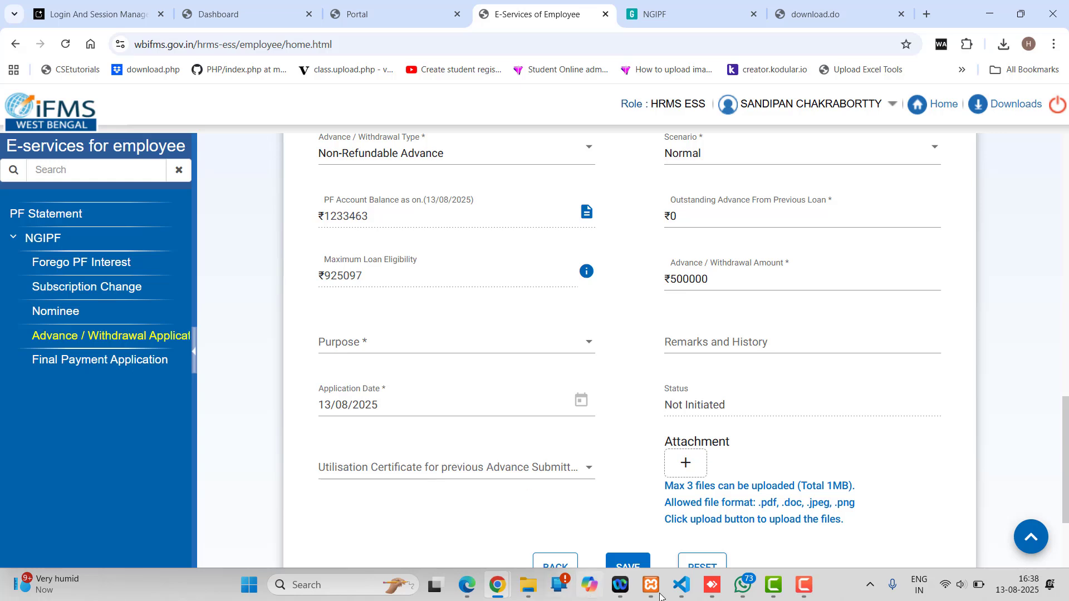
mouse_move(725, 591)
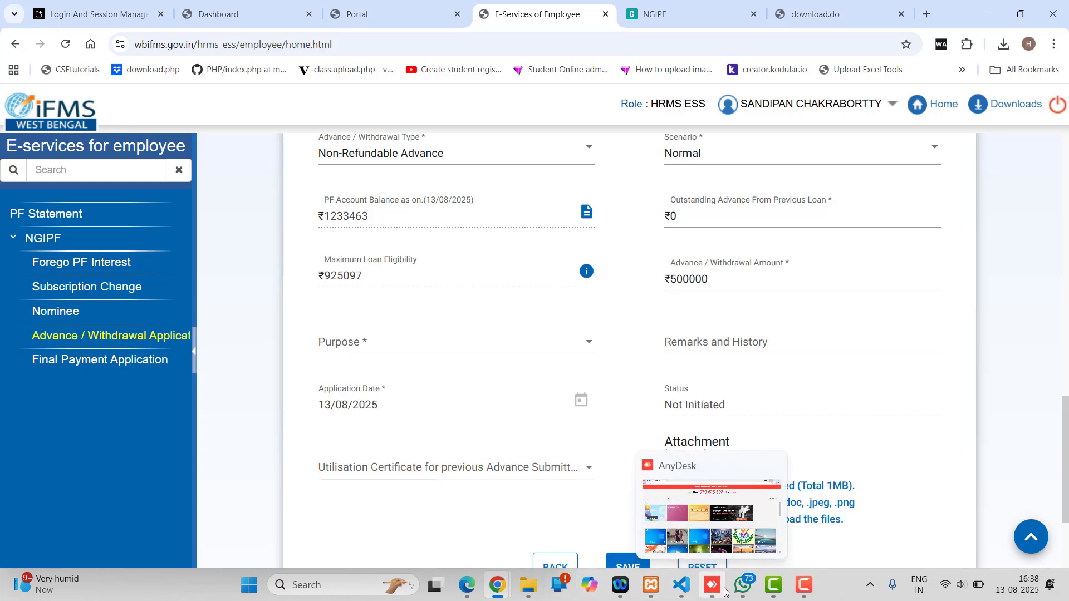
left_click(804, 584)
left_click(1000, 535)
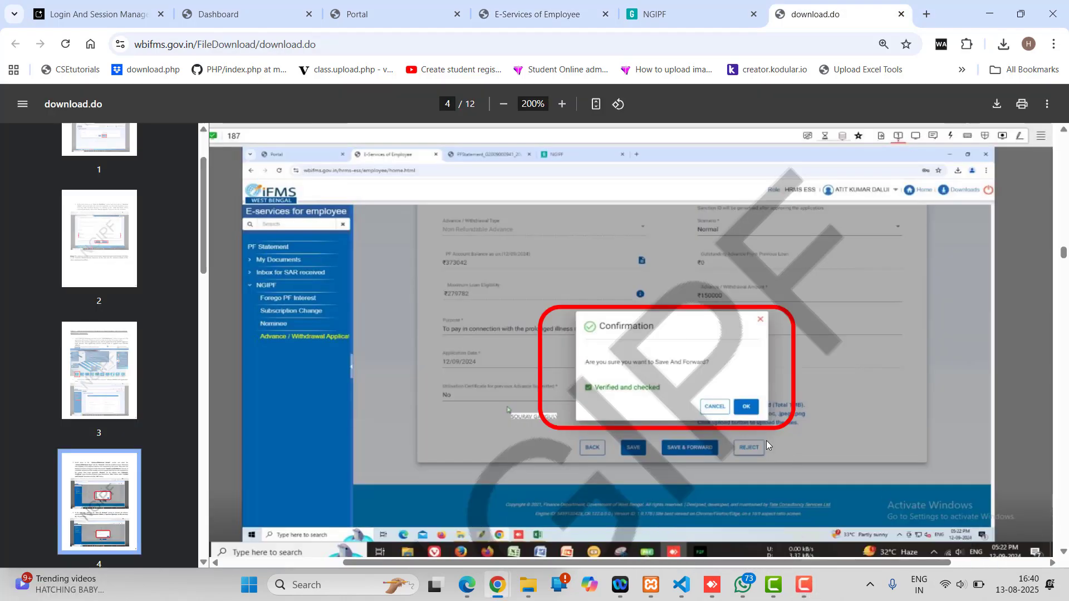
left_click(654, 14)
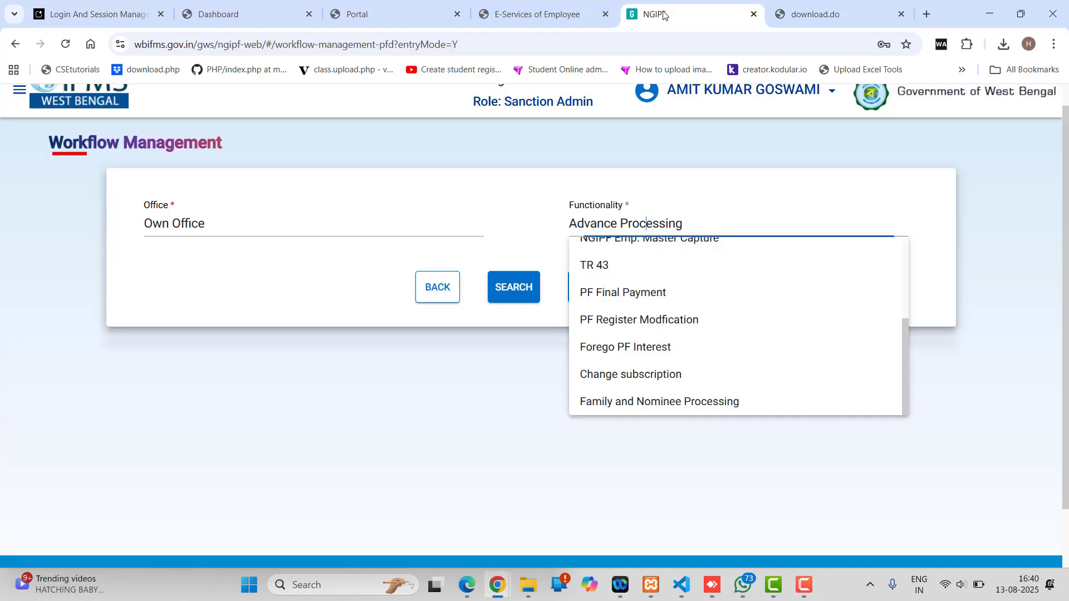
left_click(538, 14)
scroll(640, 429, "down", 3)
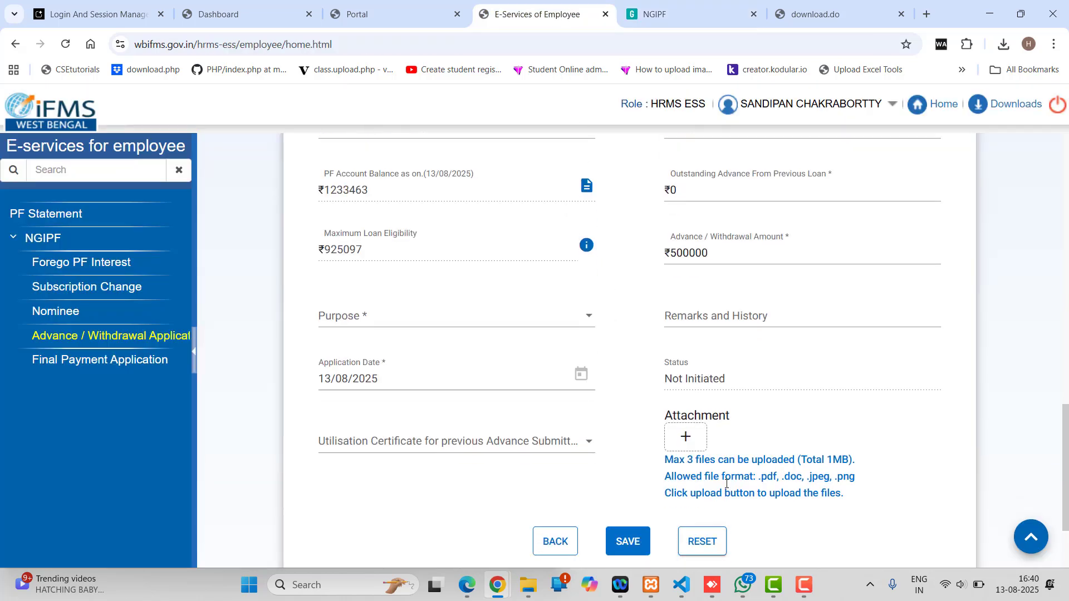
Switch to the download.do PDF guide and read how to Save & Forward the advance application, down to the start of Step 3.
left_click(794, 12)
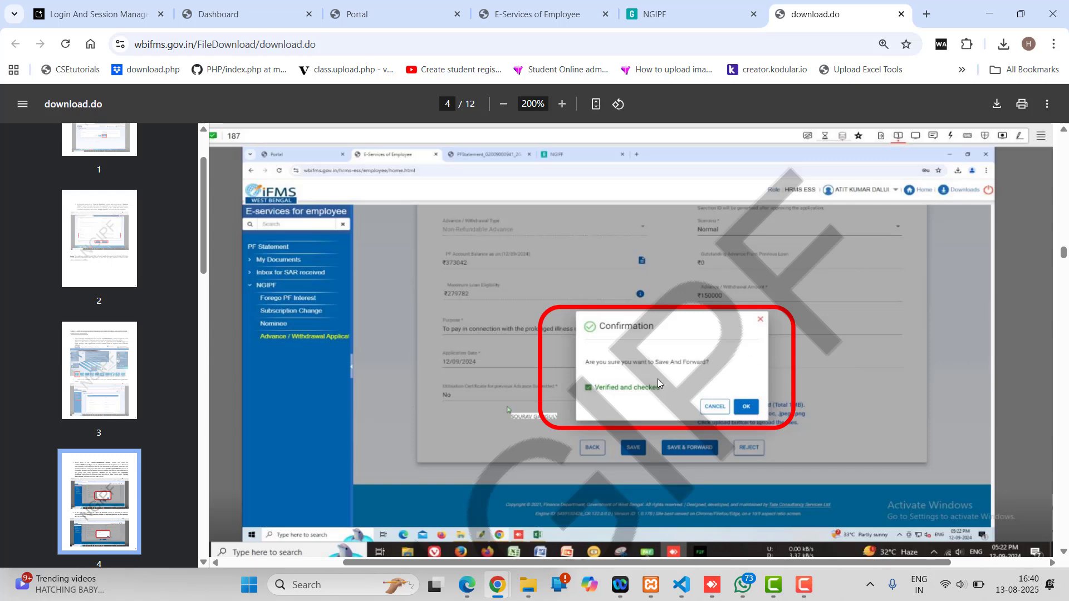
scroll(627, 336, "down", 1)
scroll(627, 338, "down", 4)
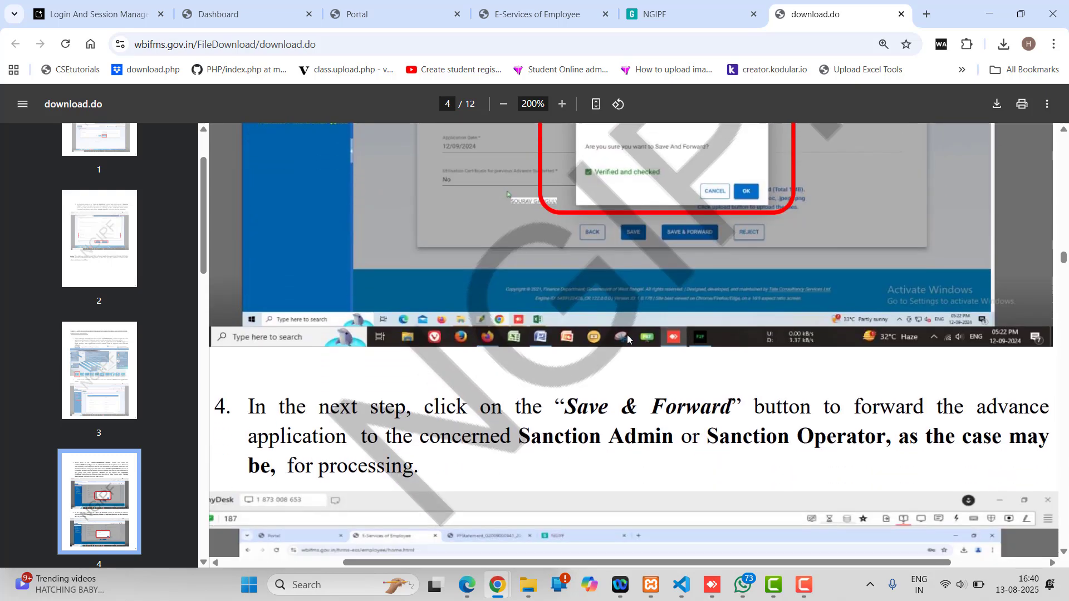
scroll(628, 339, "down", 4)
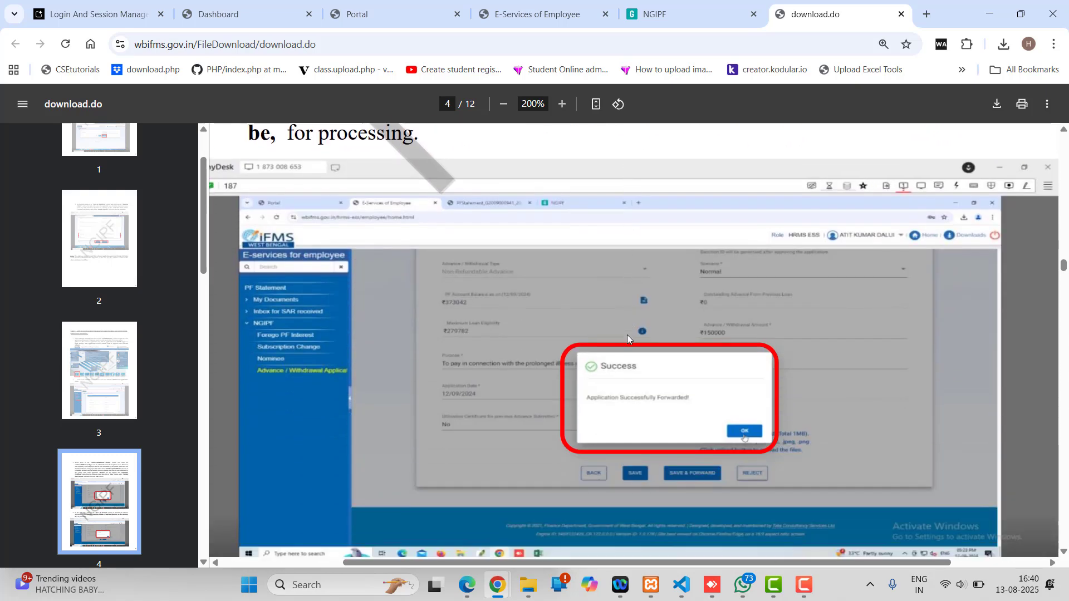
scroll(628, 339, "up", 2)
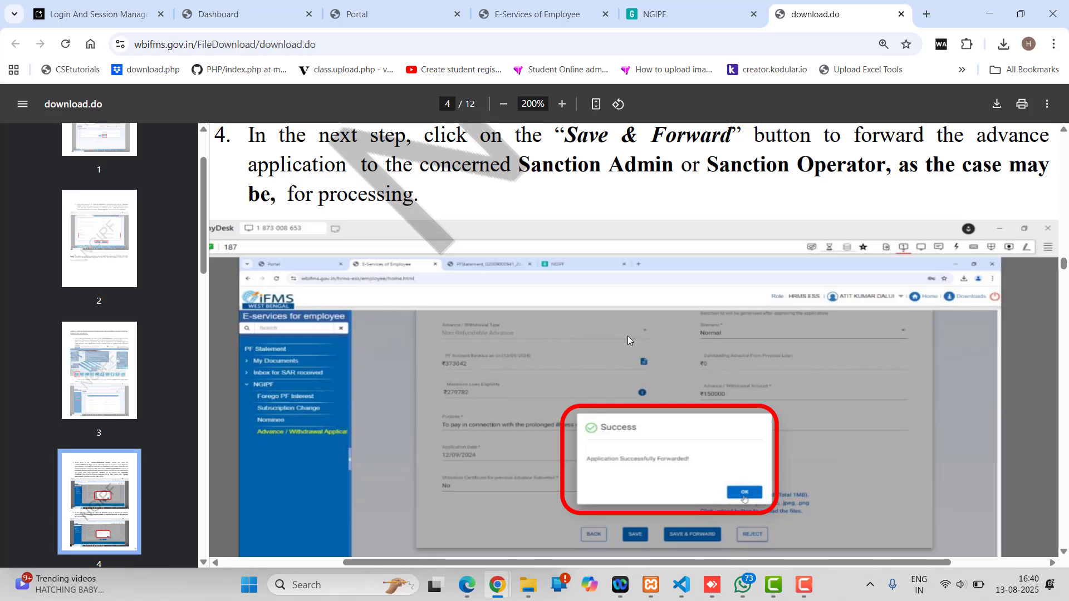
scroll(628, 340, "up", 1)
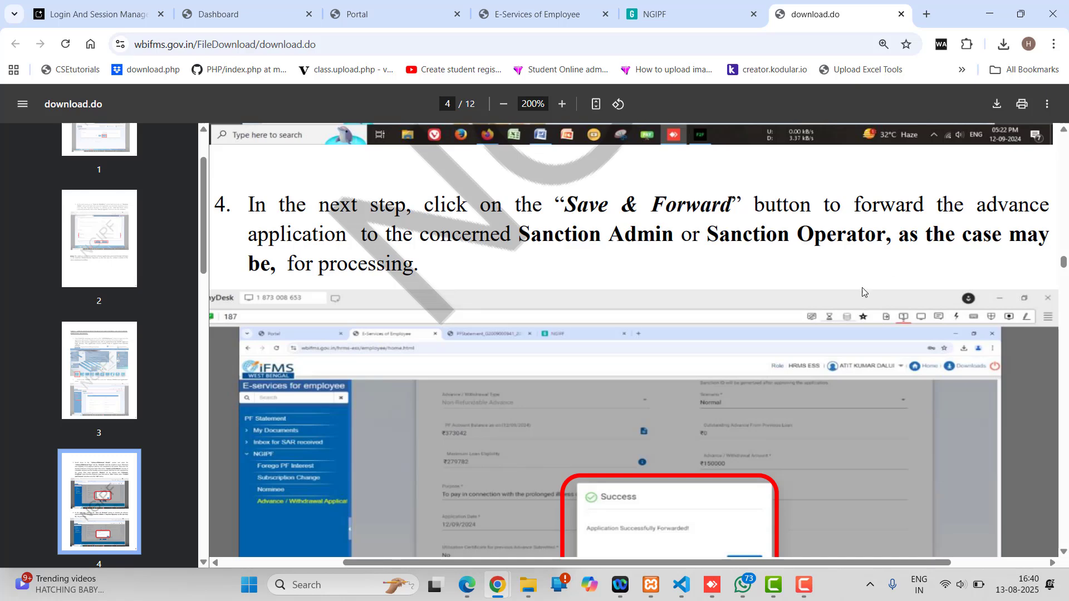
scroll(860, 286, "down", 1)
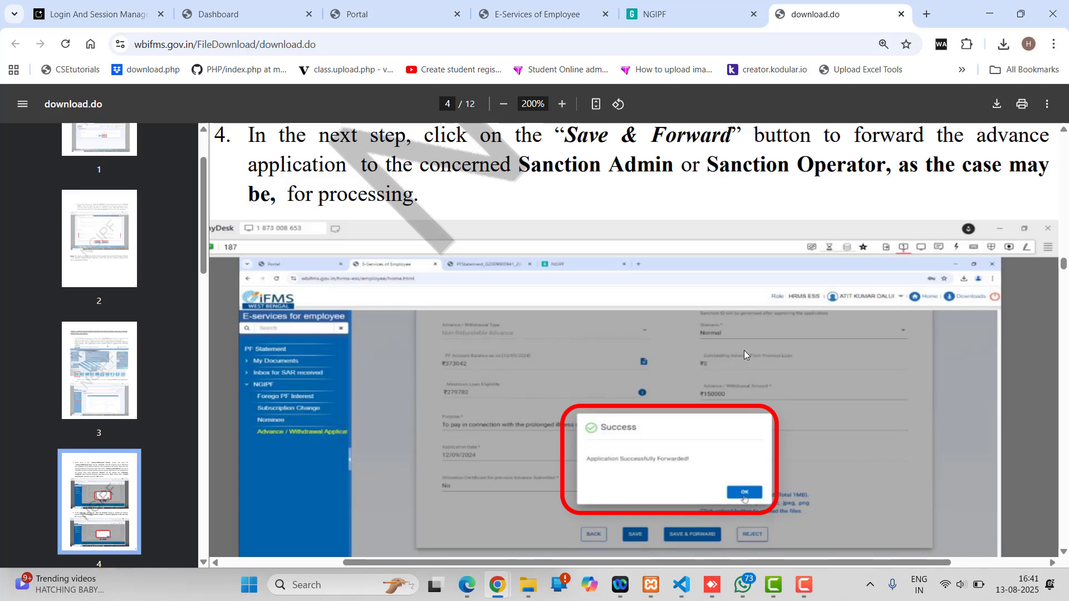
scroll(744, 351, "down", 6)
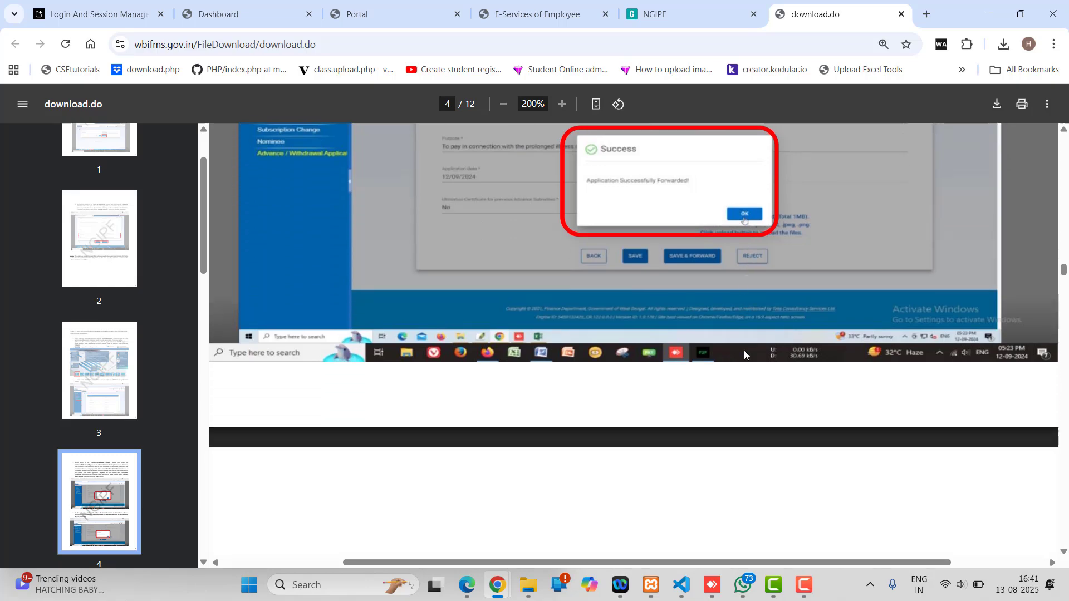
scroll(744, 351, "down", 3)
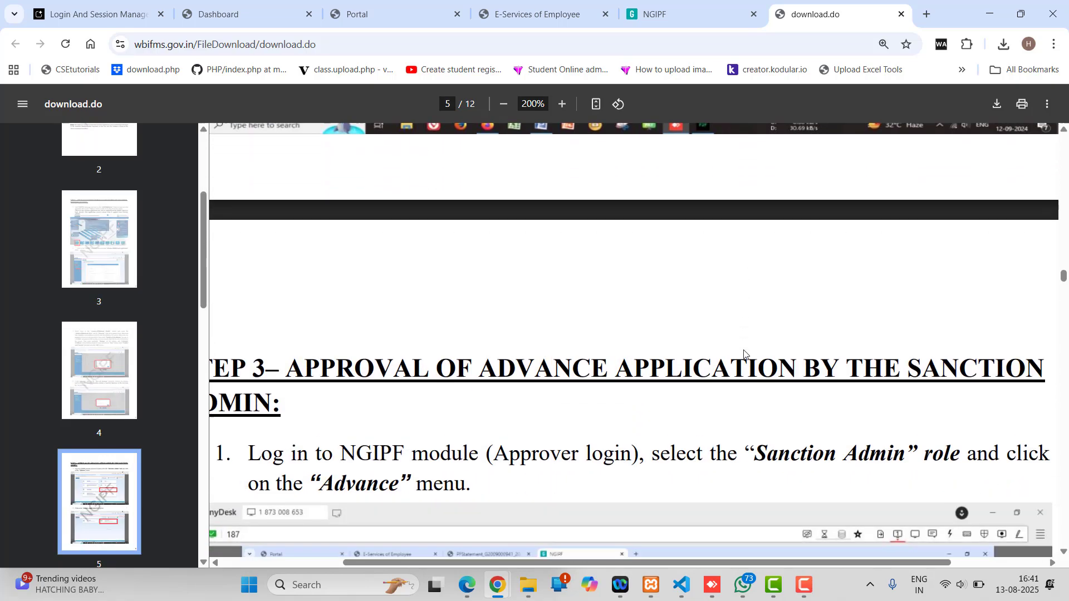
scroll(743, 349, "up", 10)
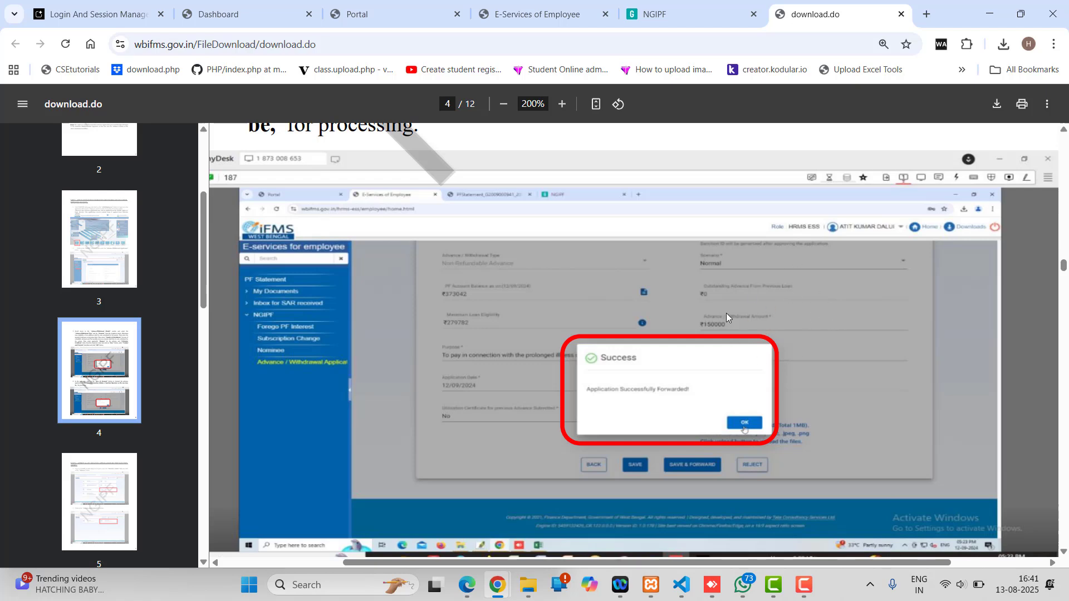
scroll(755, 331, "up", 3)
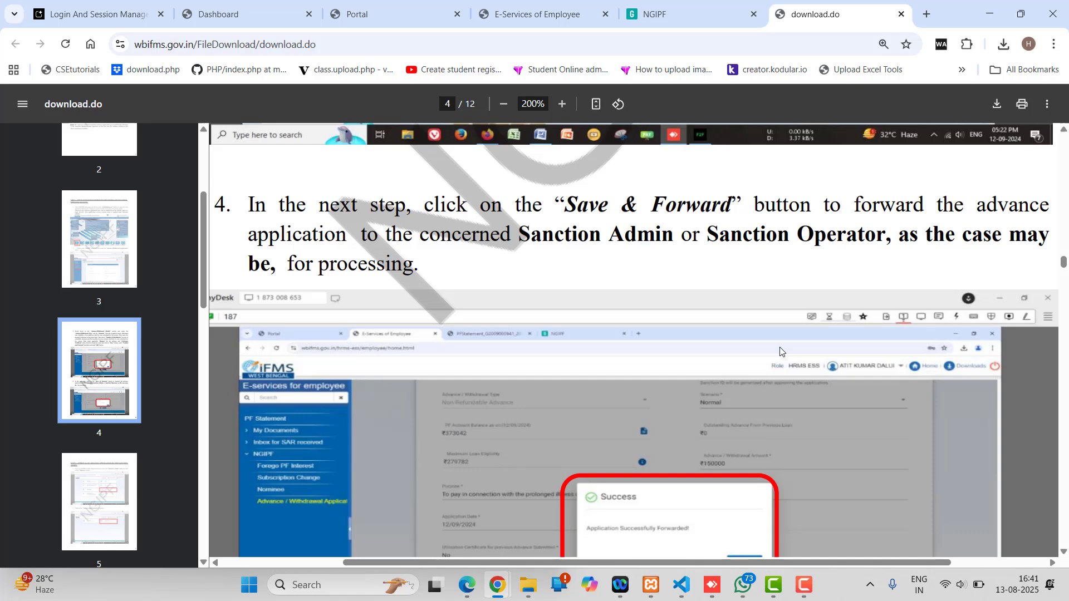
left_click(803, 584)
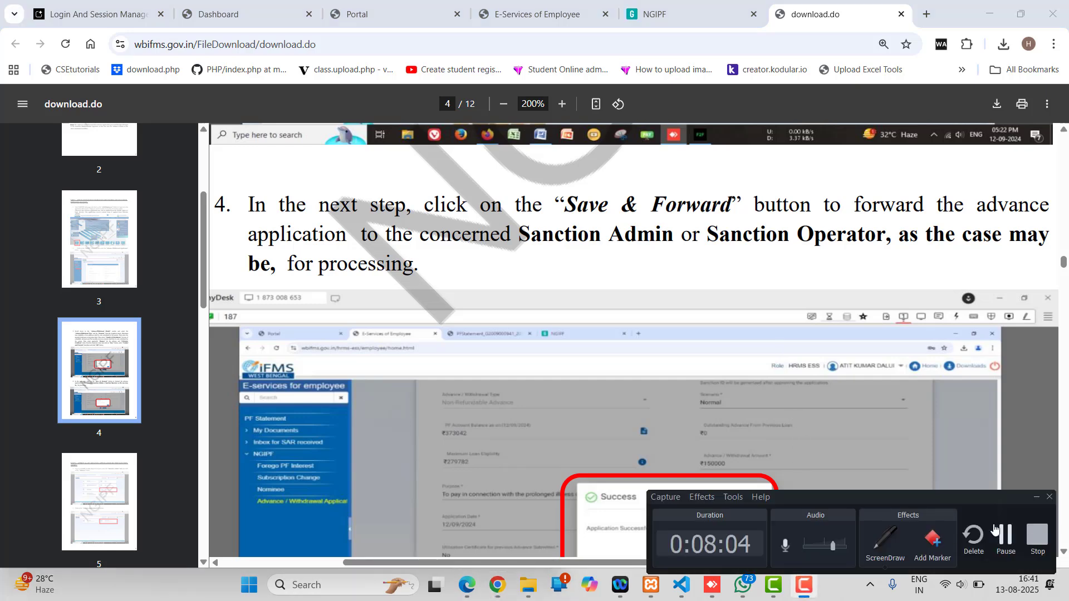
left_click(1005, 535)
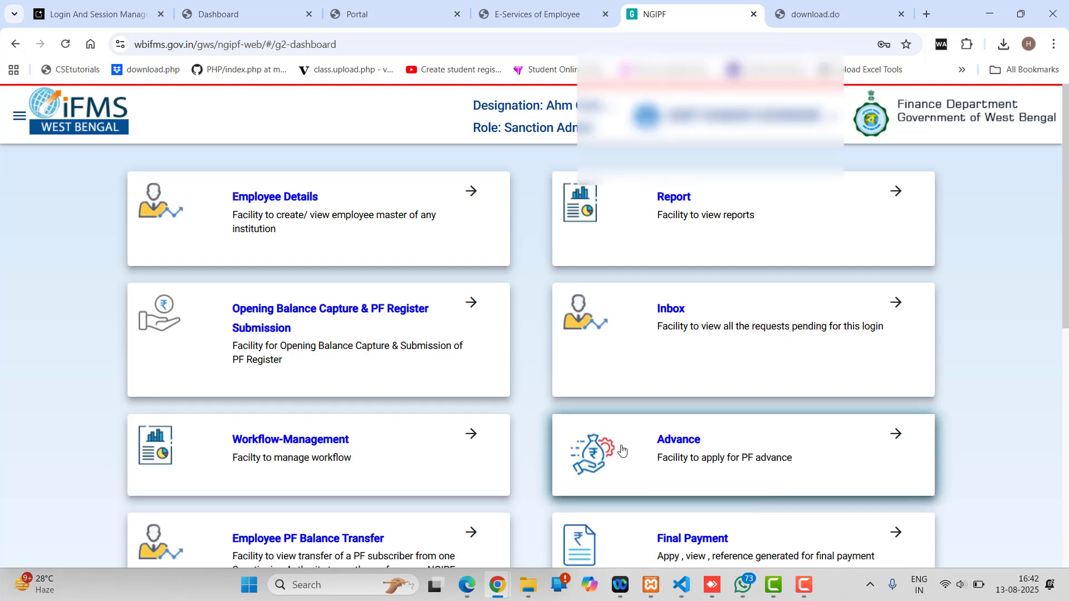
scroll(785, 439, "down", 1)
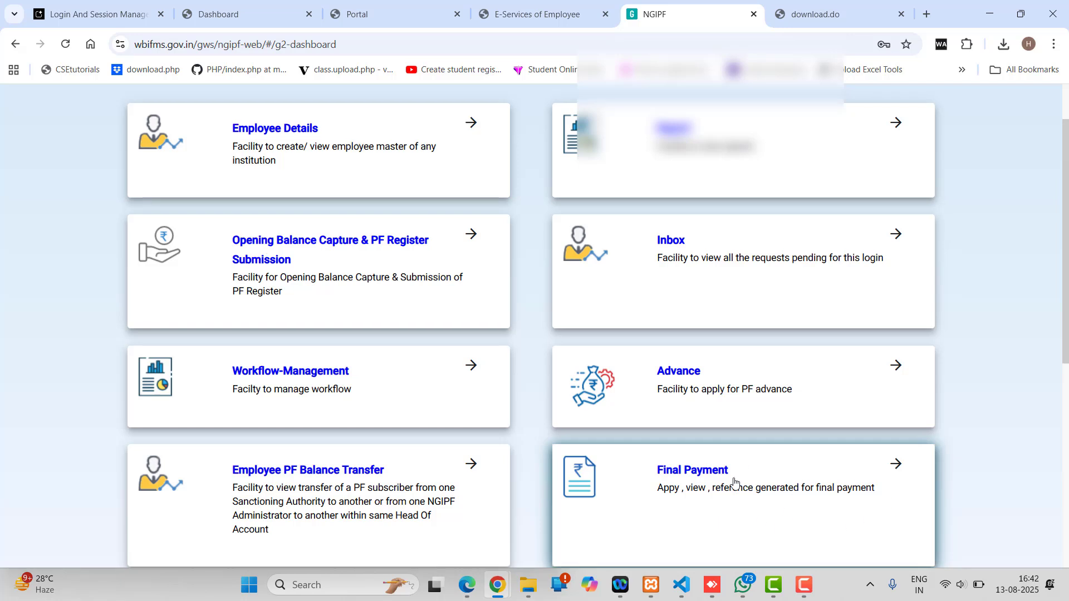
scroll(736, 482, "up", 1)
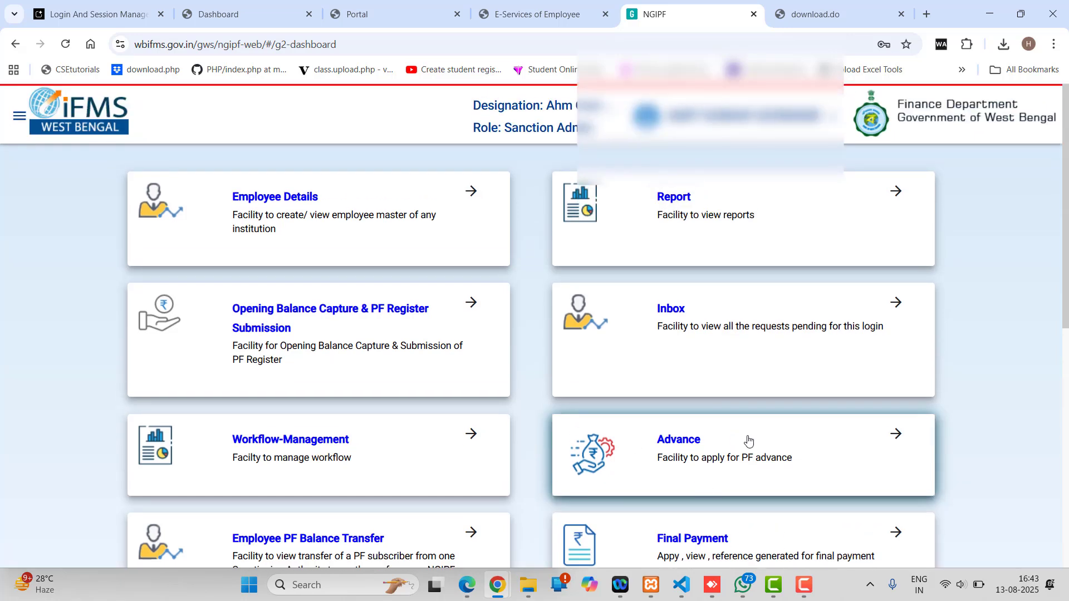
Open the Advance Application List and set it to search by Status with the status All.
left_click(720, 451)
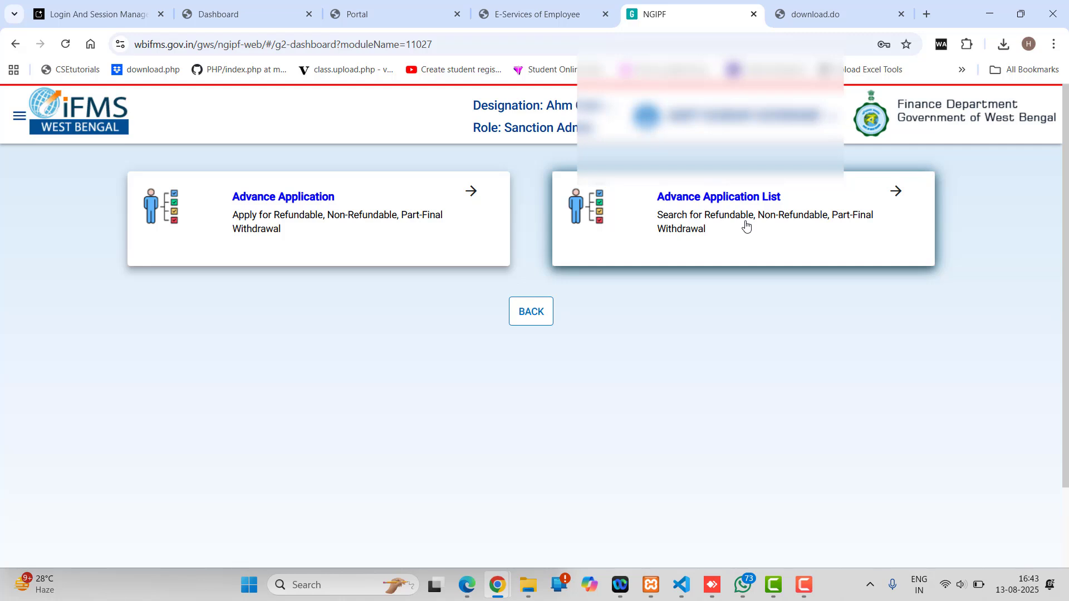
left_click(729, 212)
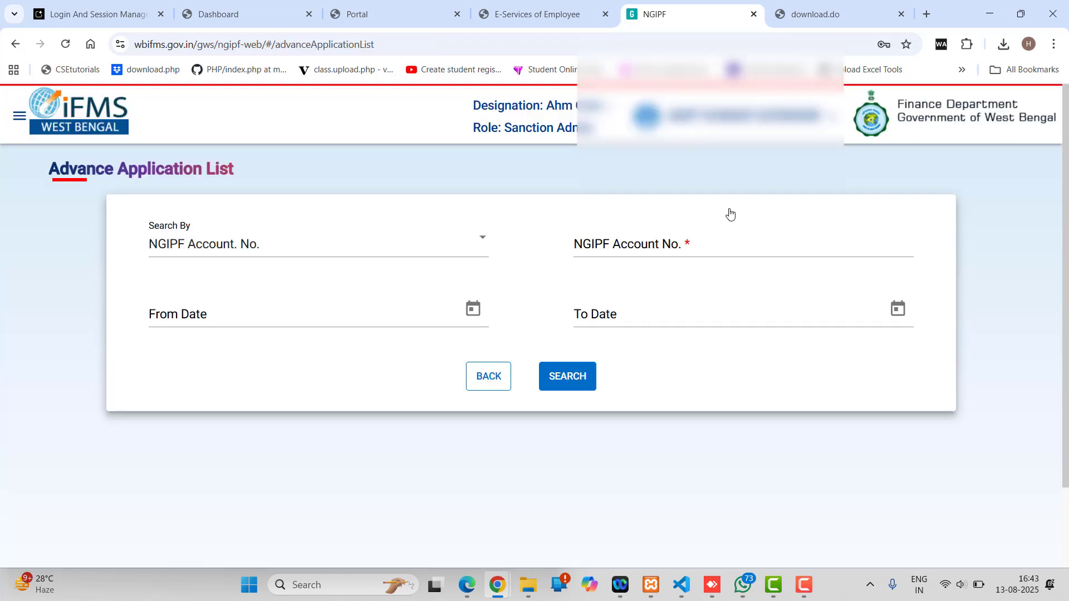
left_click(273, 255)
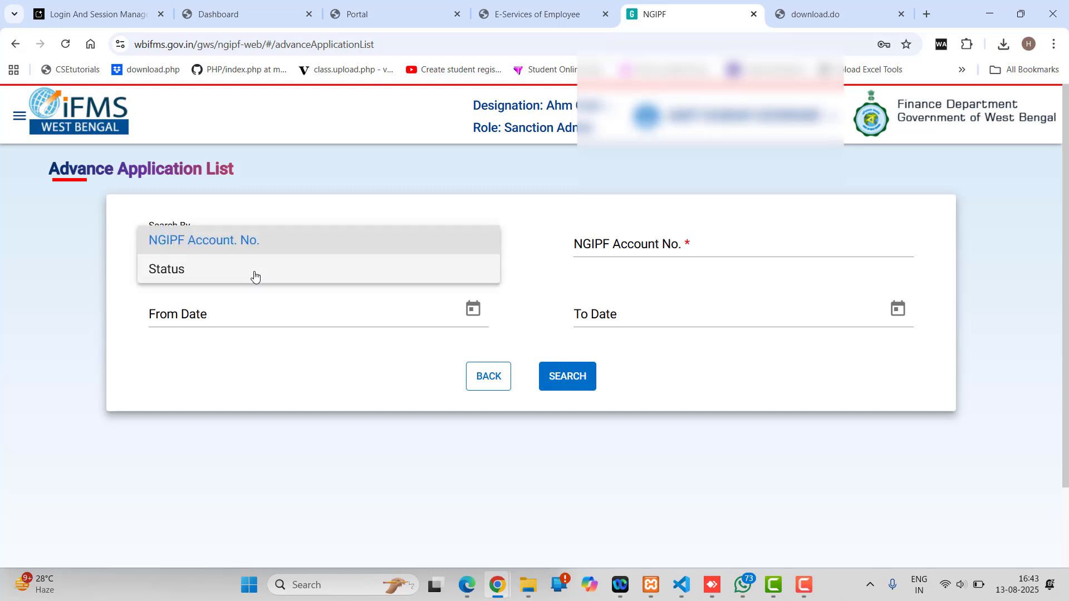
left_click(255, 270)
left_click(595, 246)
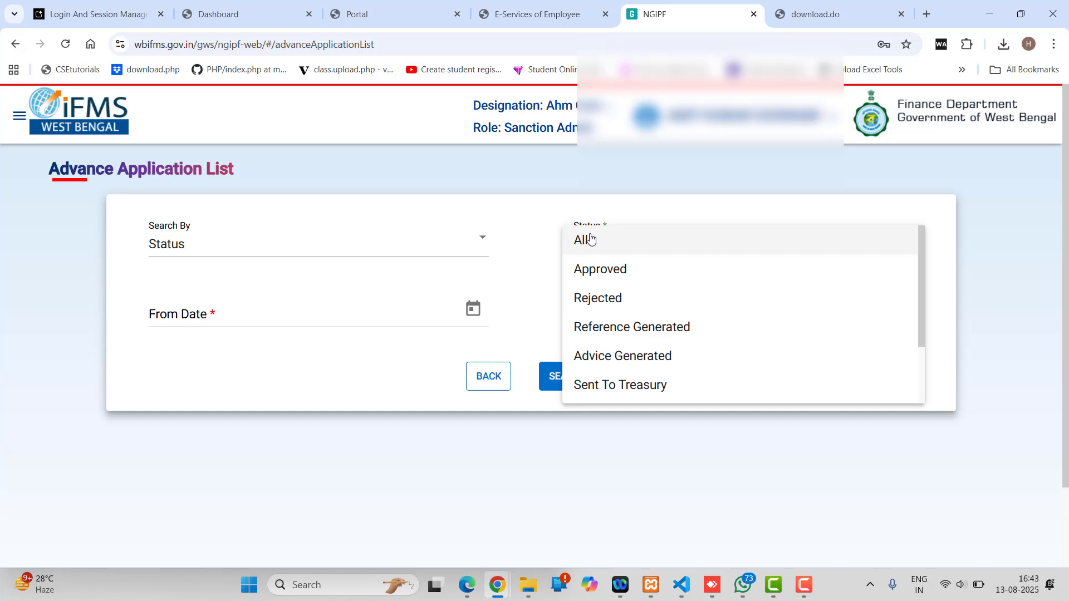
left_click(592, 240)
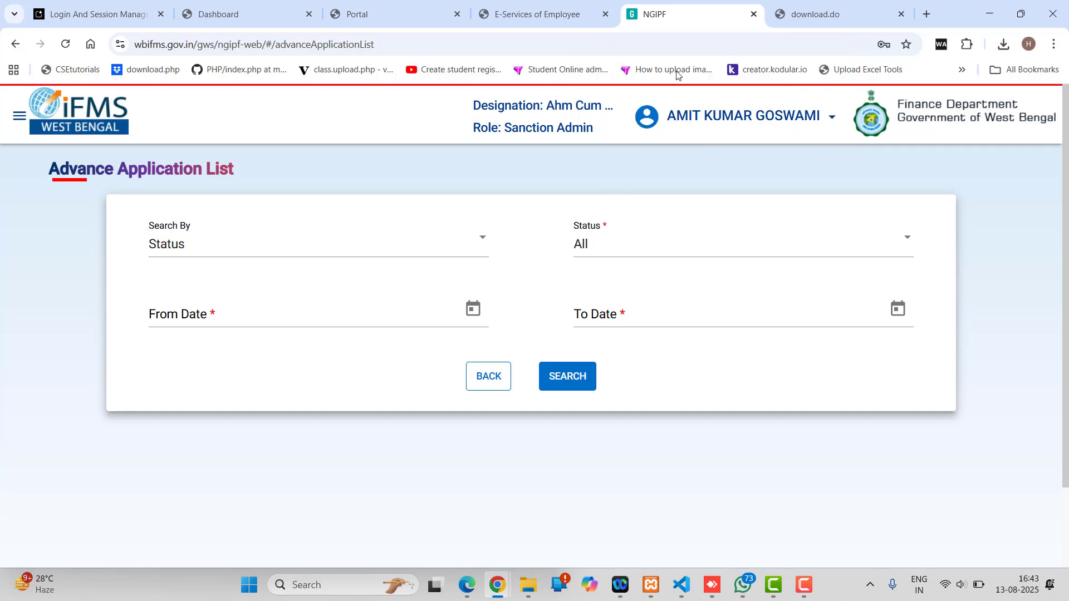
Switch to the download.do PDF guide, enlarge it to 250% and examine the sample search results and Action column on page 6.
left_click(840, 11)
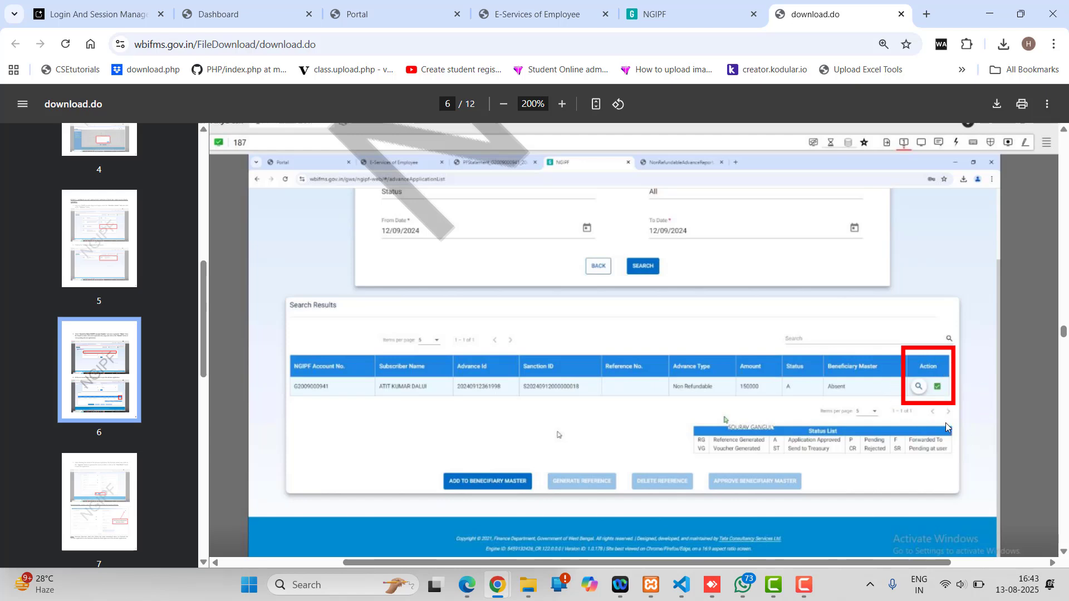
left_click(562, 104)
left_click_drag(810, 560, 933, 564)
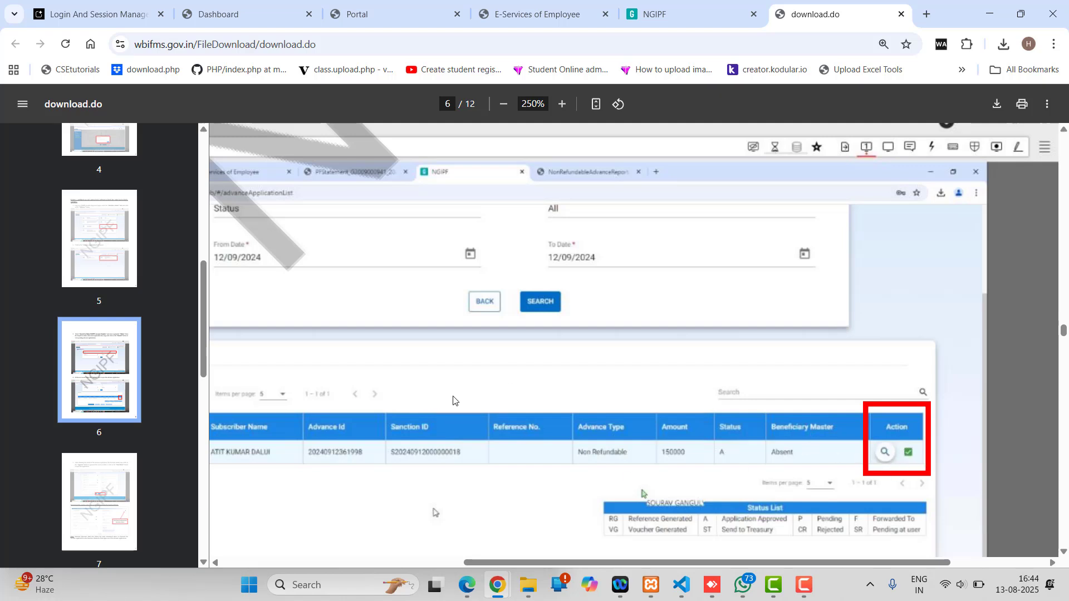
scroll(390, 404, "down", 2)
scroll(389, 404, "down", 2)
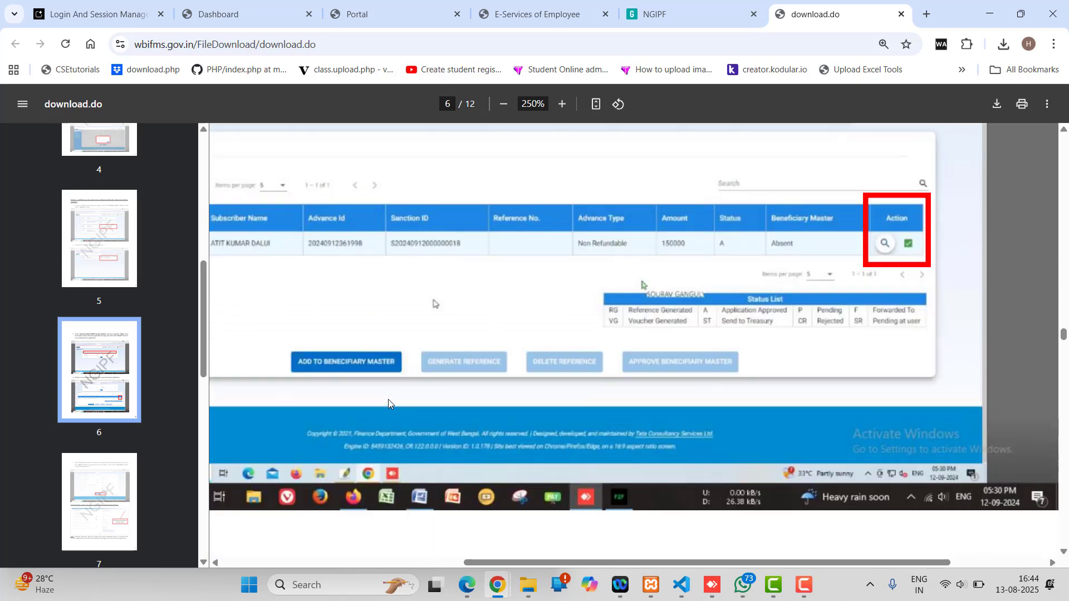
scroll(490, 560, "left", 3)
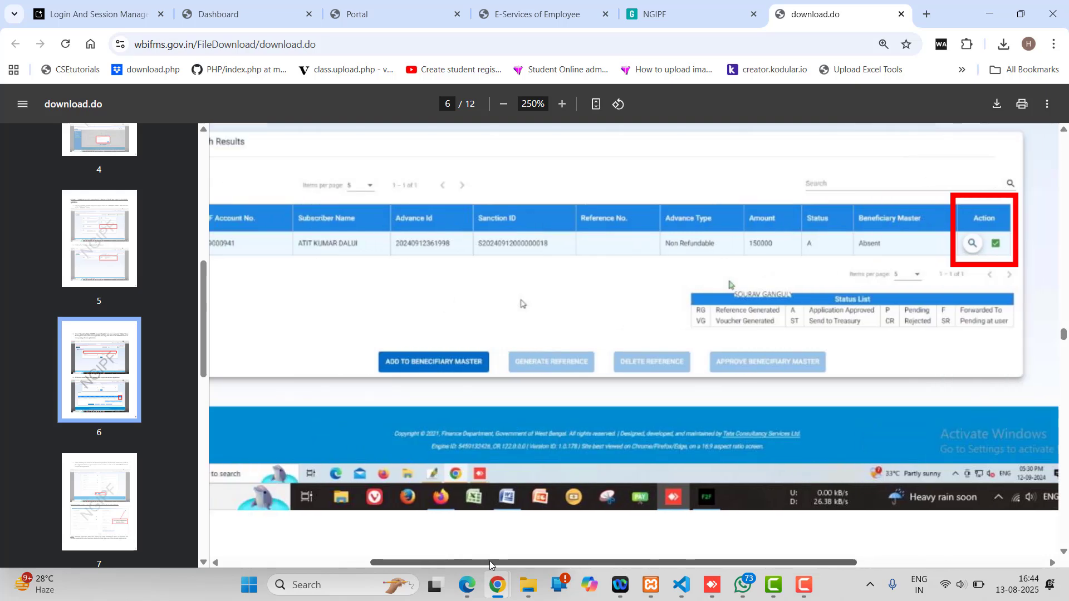
left_click_drag(492, 560, 512, 559)
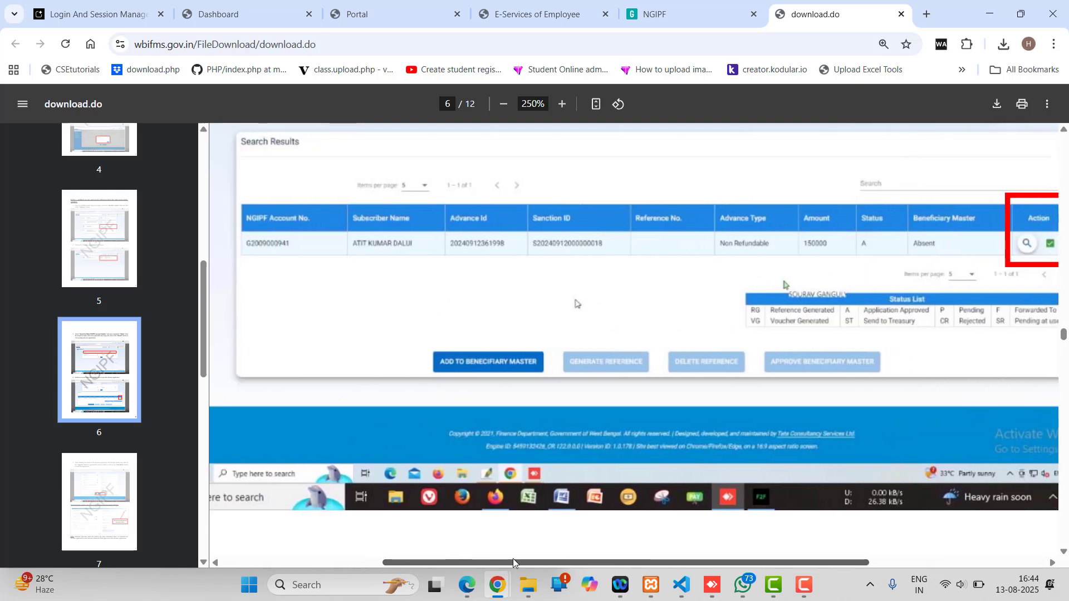
Read the guide's page 7 instruction on approving or sending back an advance application, and recheck the sample search results on page 6.
scroll(508, 428, "down", 6)
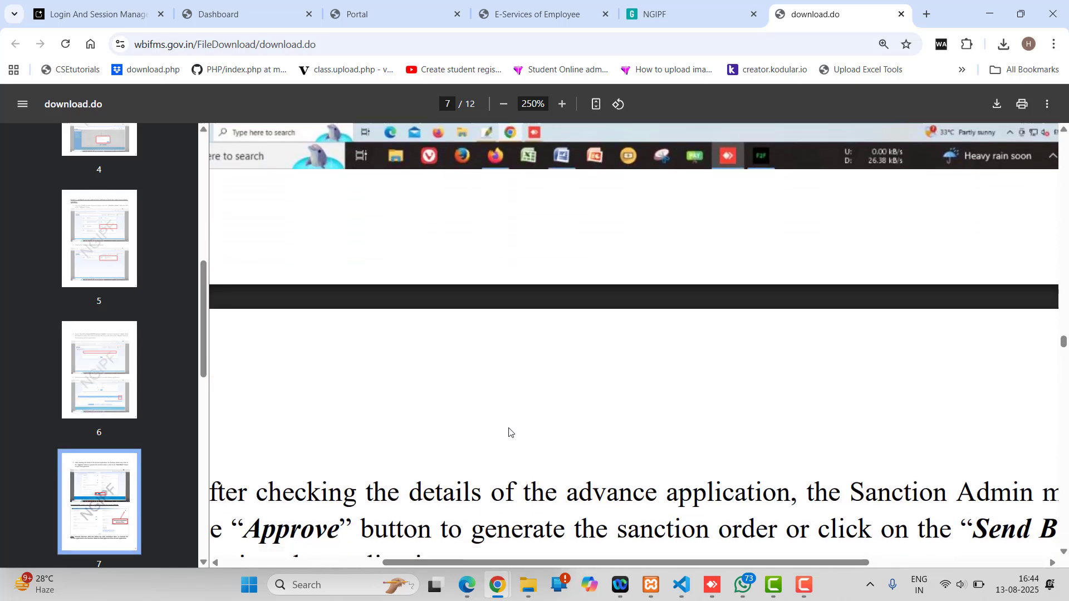
scroll(509, 432, "down", 4)
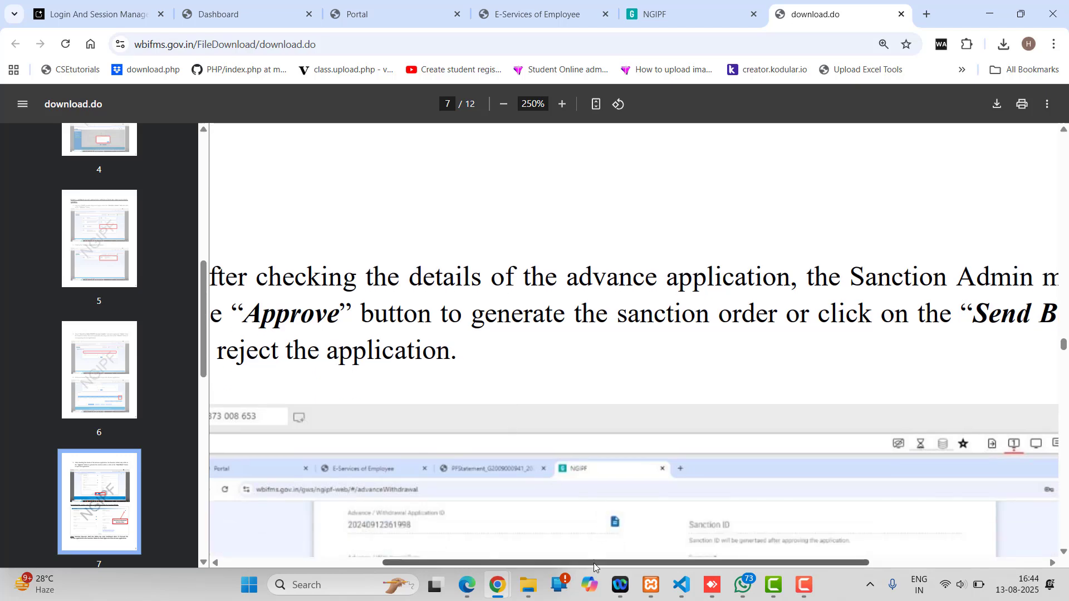
mouse_move(593, 563)
left_mouse_down()
mouse_move(558, 567)
mouse_move(607, 559)
left_mouse_up()
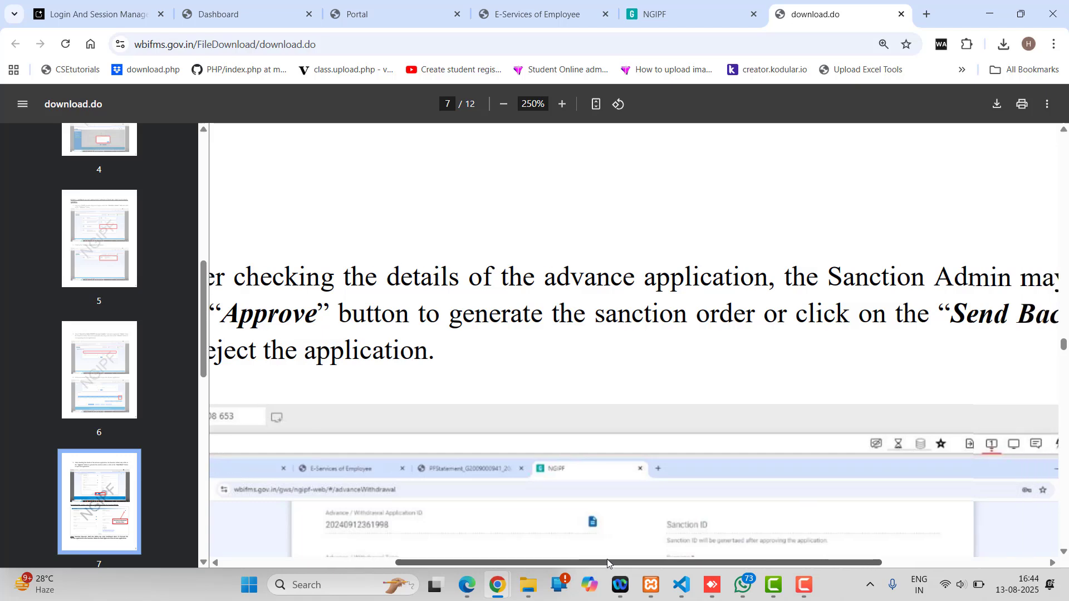
scroll(584, 444, "up", 5)
scroll(583, 444, "up", 6)
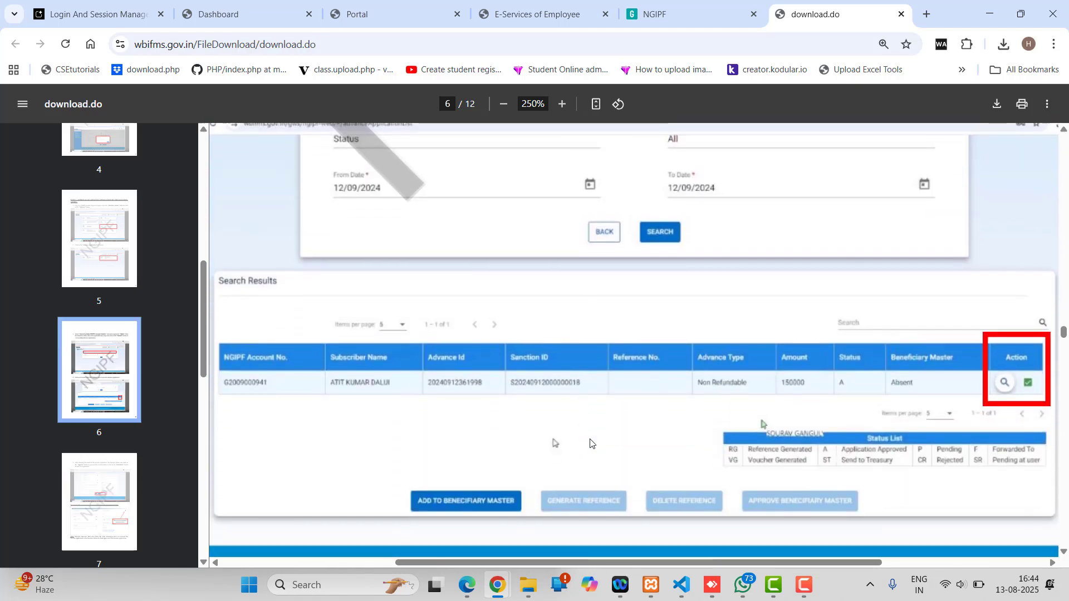
scroll(584, 434, "down", 1)
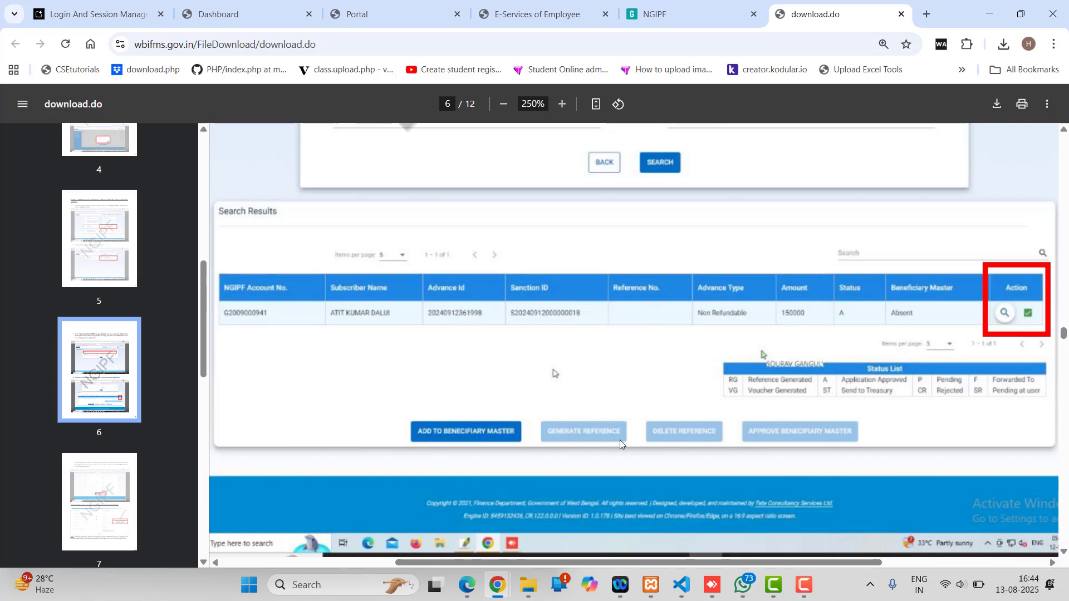
Examine the sample advance application on page 7, from its withdrawal details down to the Save, Approve, Send Back and Reject choices.
scroll(620, 440, "down", 12)
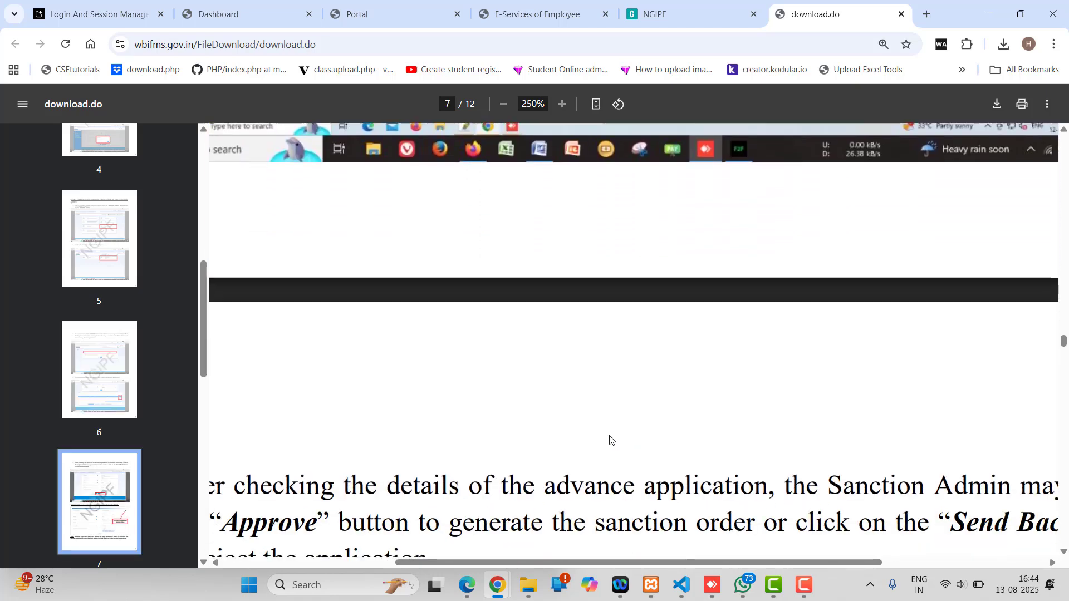
scroll(608, 440, "down", 2)
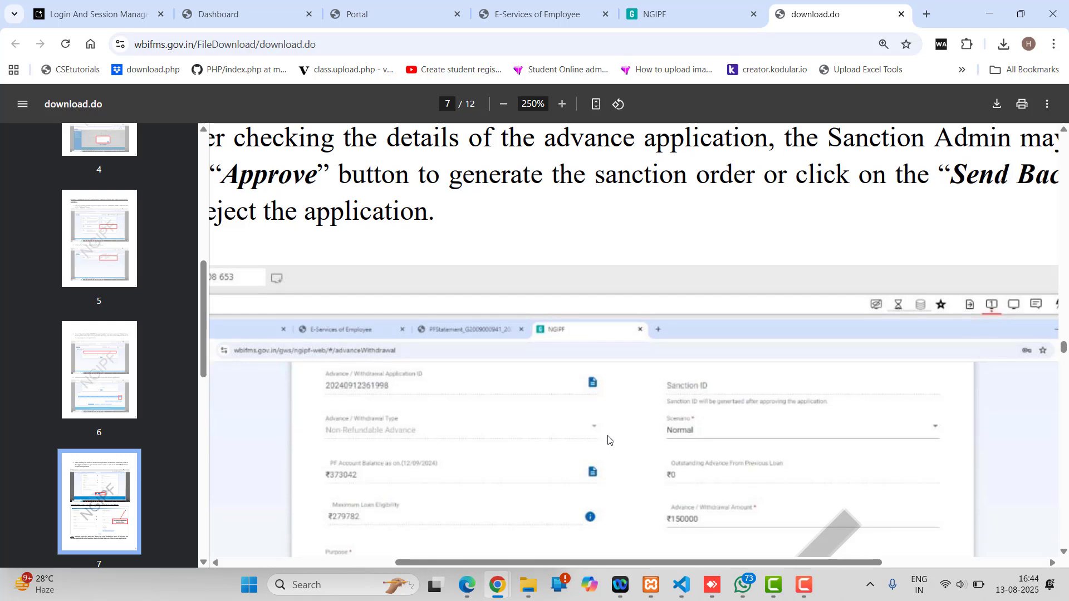
scroll(608, 440, "down", 1)
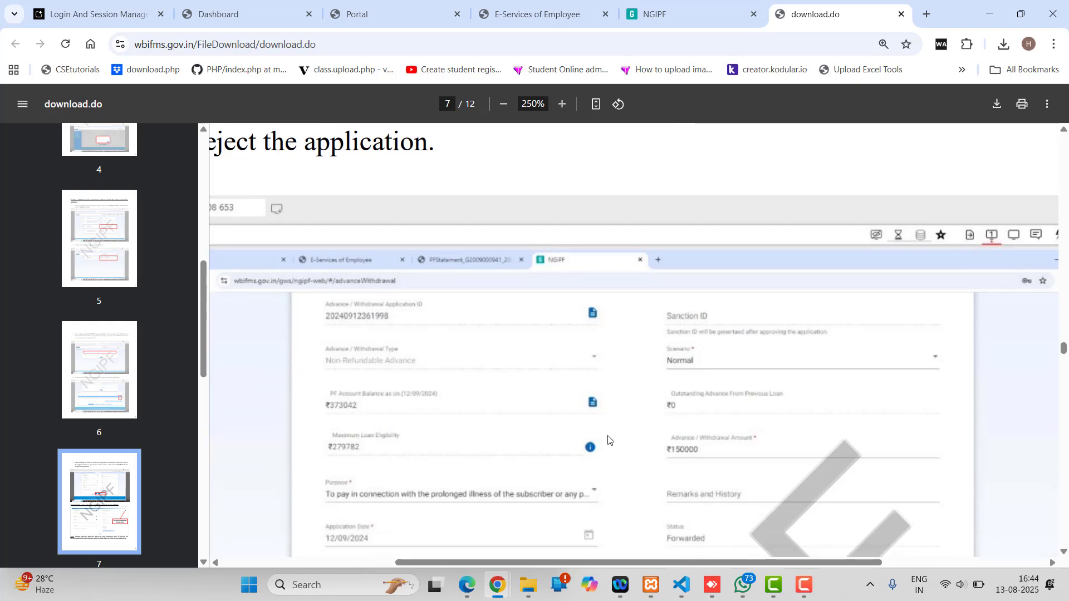
scroll(688, 440, "down", 2)
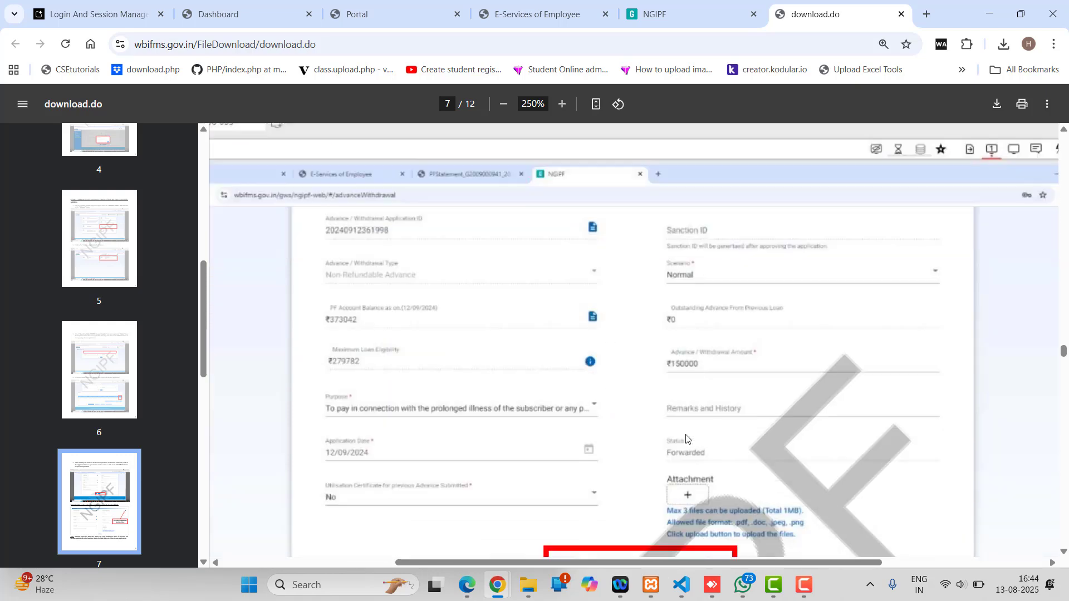
scroll(637, 424, "up", 4)
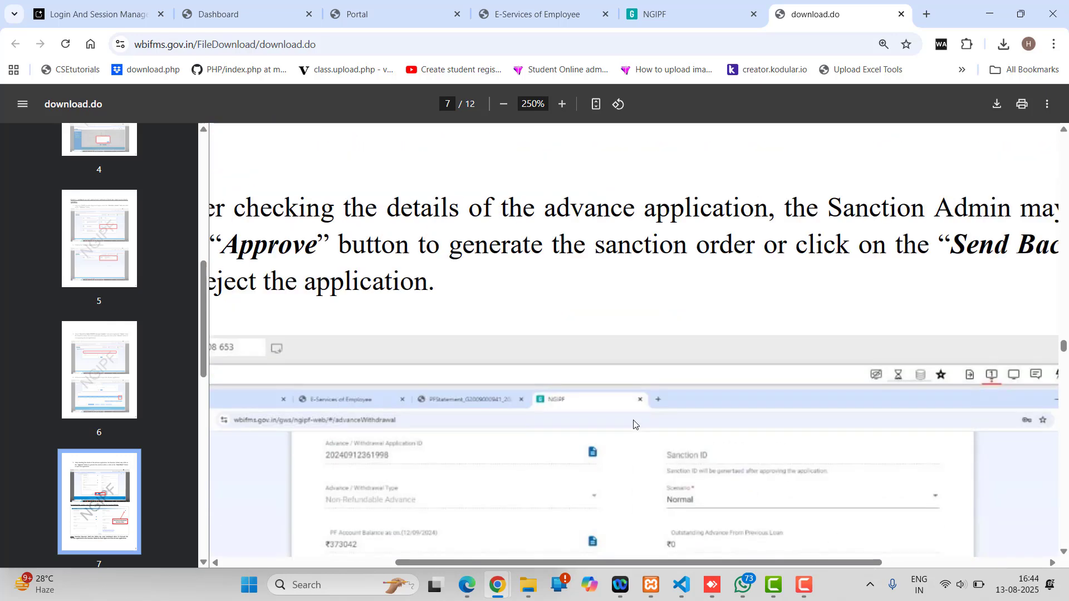
scroll(634, 424, "down", 4)
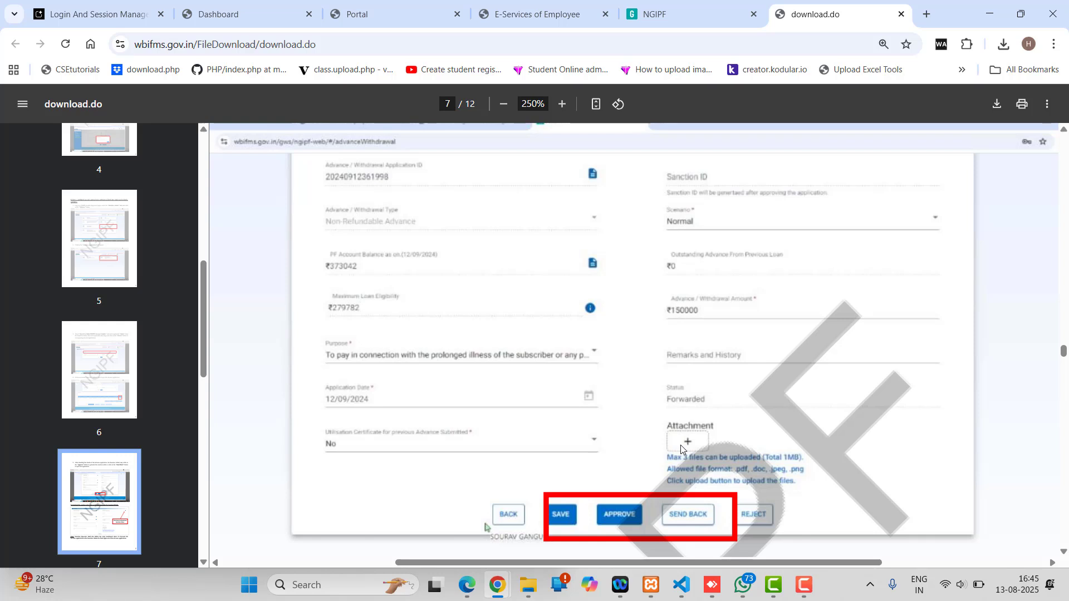
scroll(554, 379, "down", 1)
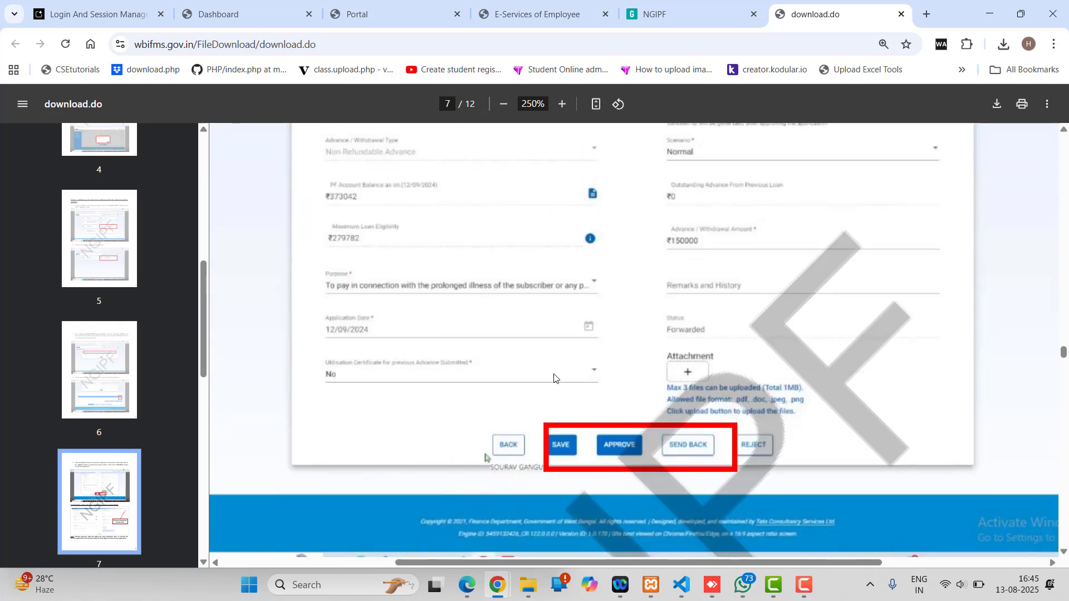
scroll(548, 393, "up", 1)
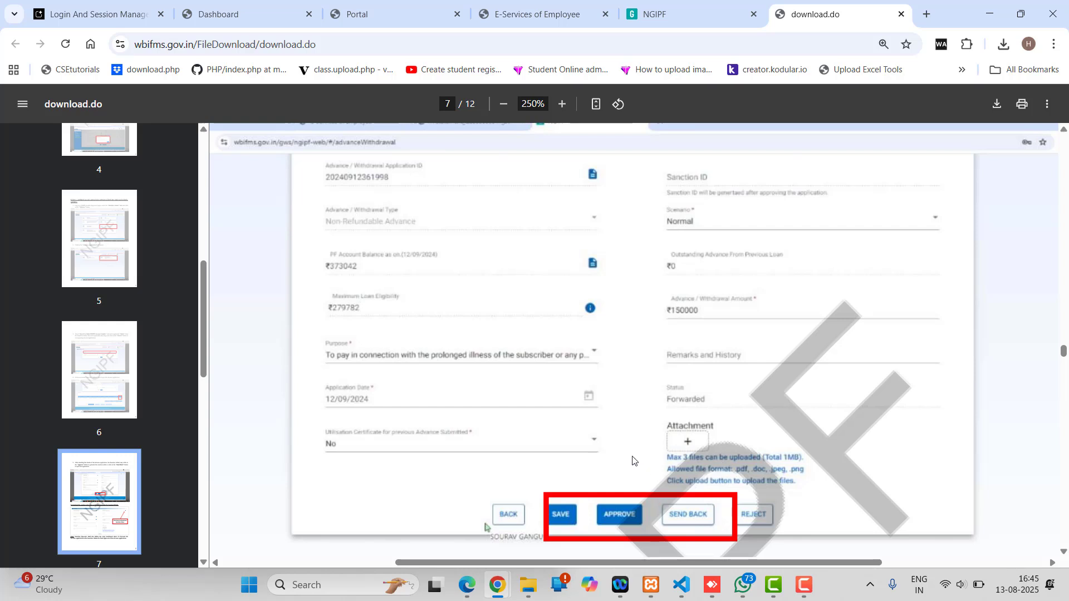
scroll(632, 455, "down", 1)
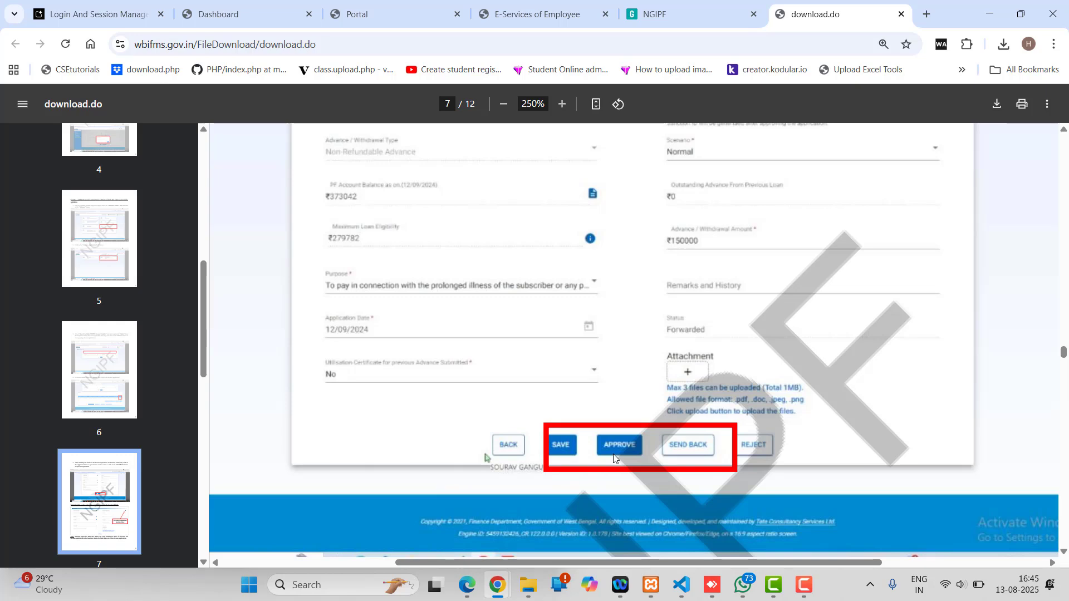
Read how to download the sanction order and examine the marked icon beside the Sanction ID field on page 7.
scroll(614, 455, "down", 4)
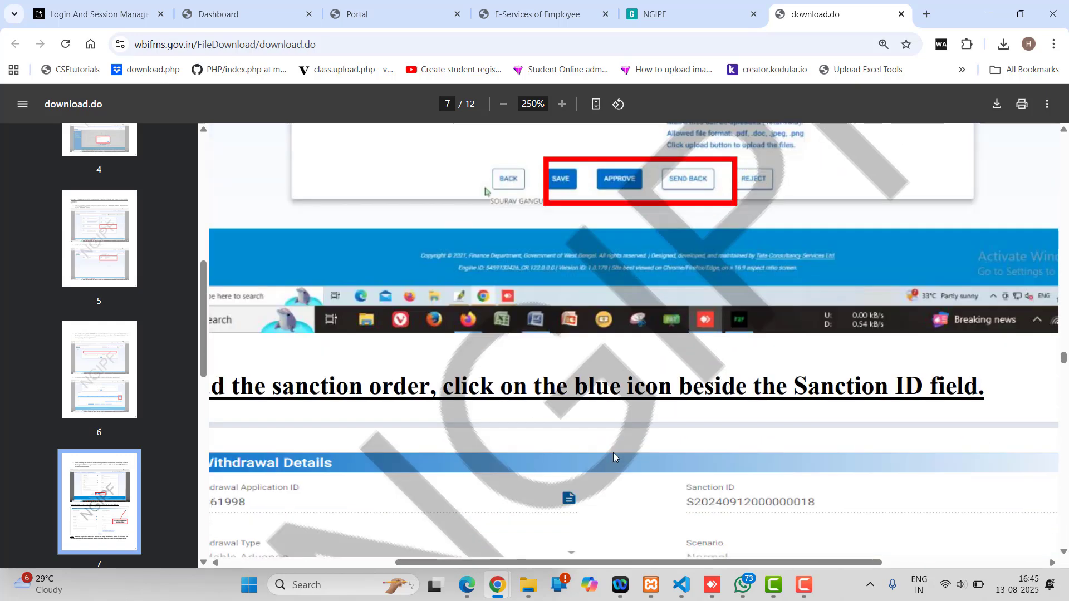
scroll(613, 455, "down", 3)
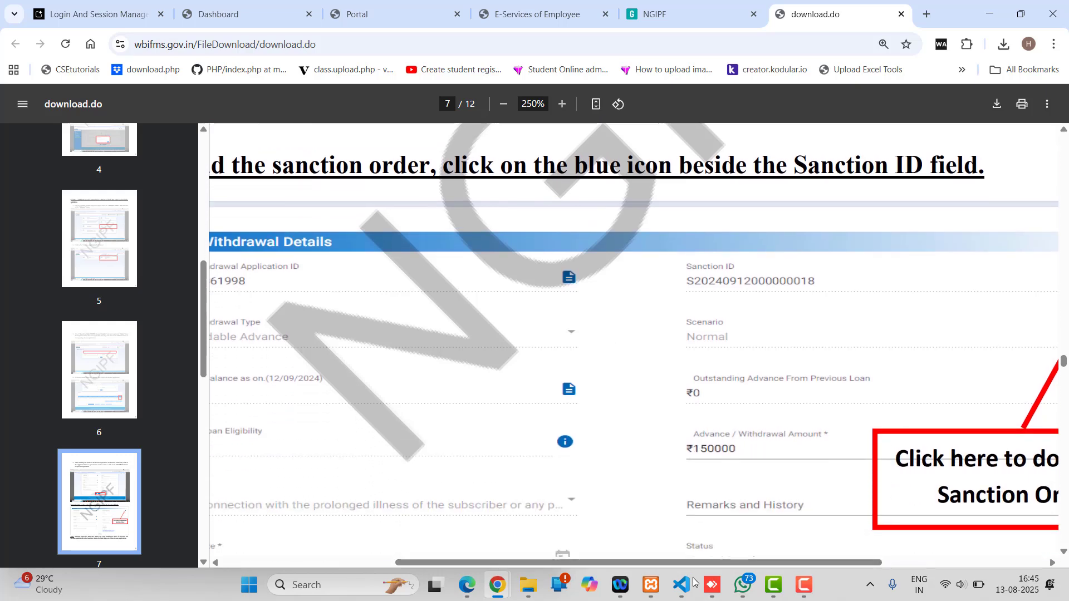
left_click_drag(681, 563, 786, 563)
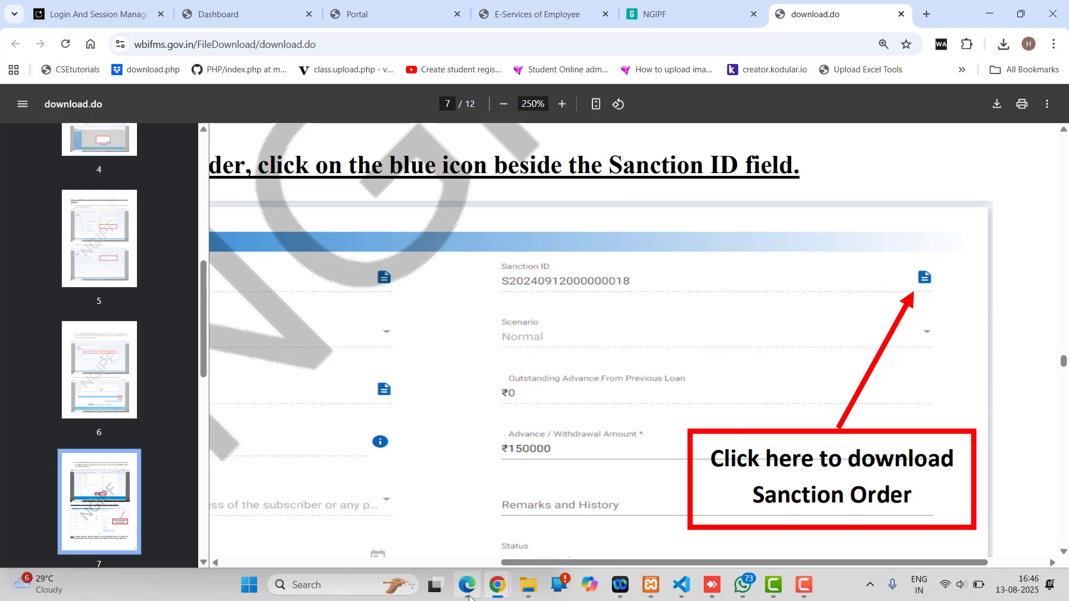
left_click_drag(589, 563, 468, 563)
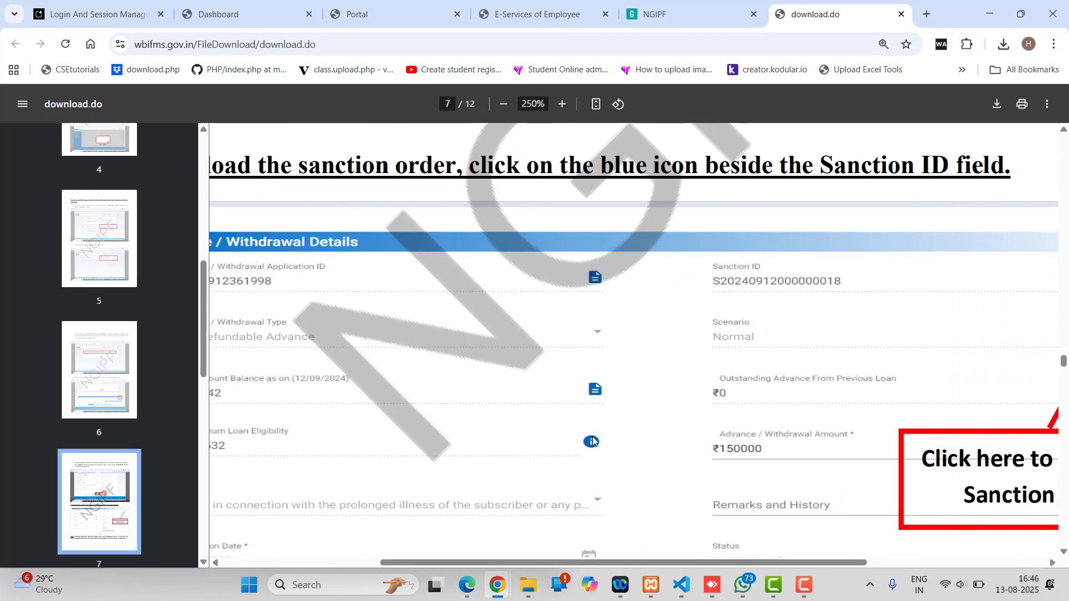